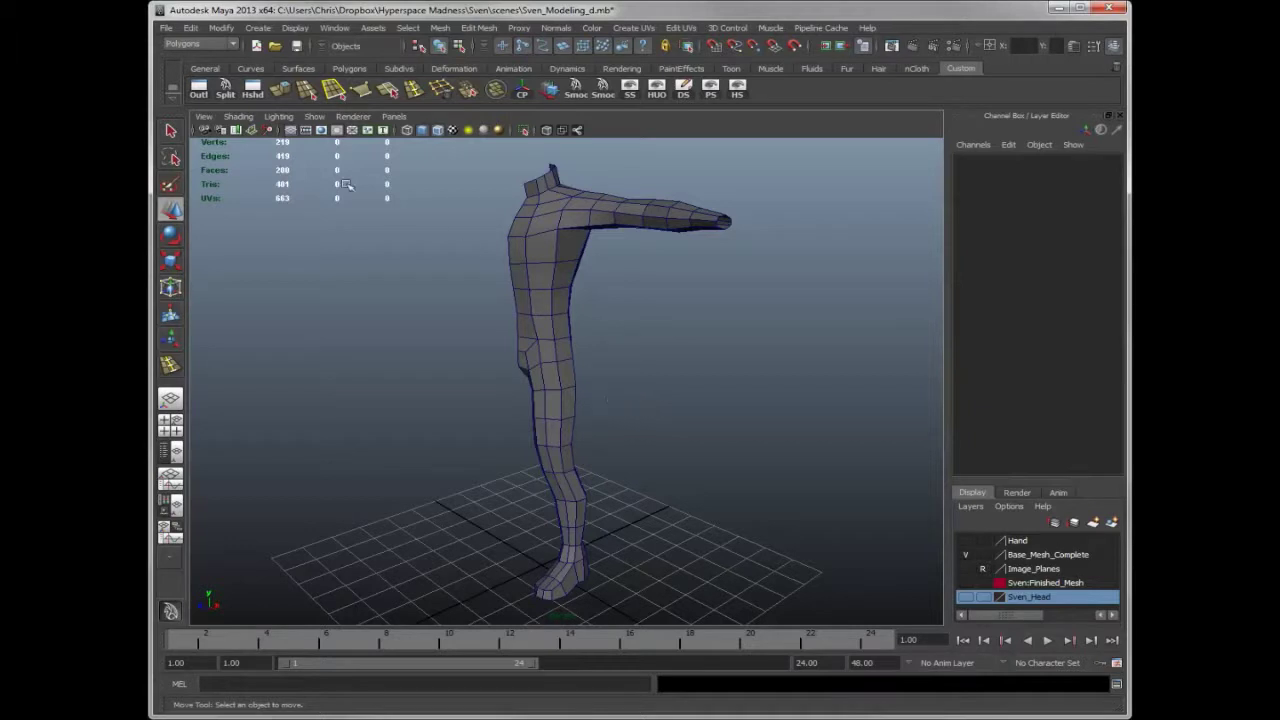
{"action": "left_click", "coordinate": [166, 27]}
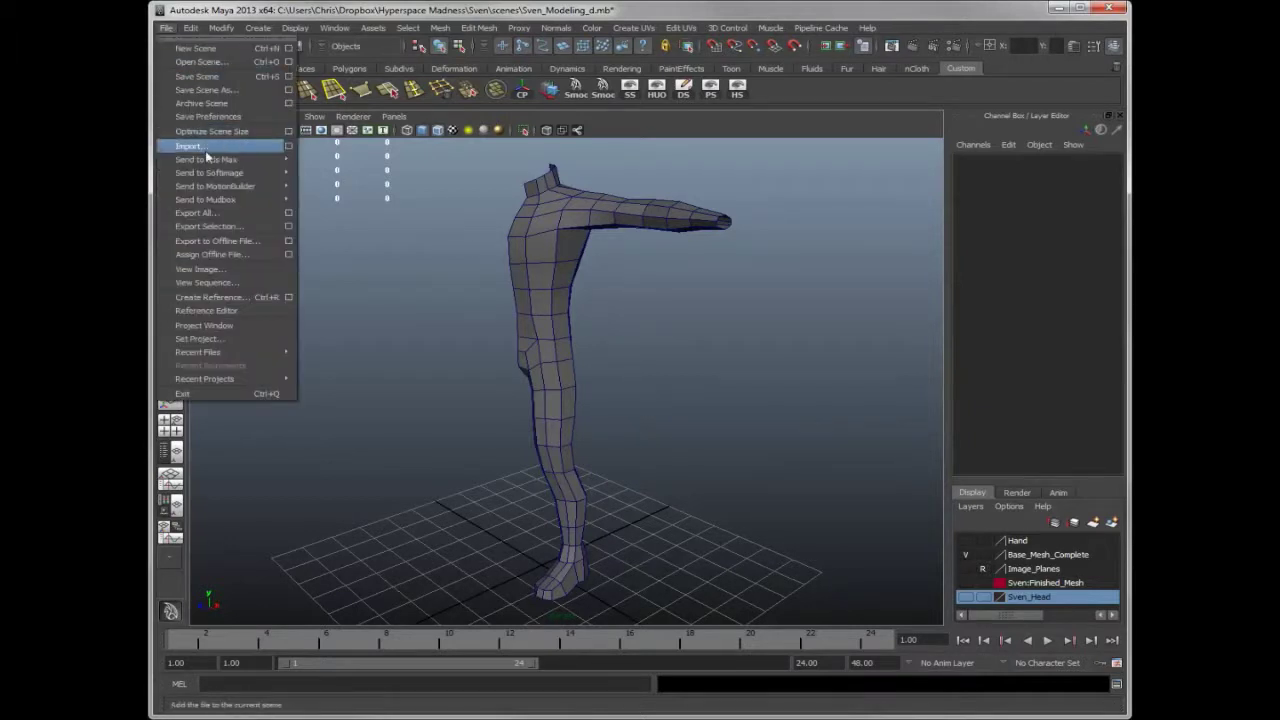
{"action": "left_click", "coordinate": [410, 250]}
Step: Show the Hand layer and examine how the hand meets the open wrist of the base mesh
{"action": "left_click", "coordinate": [966, 540]}
{"action": "left_click_drag", "start_coordinate": [640, 311], "coordinate": [634, 391], "text": "alt"}
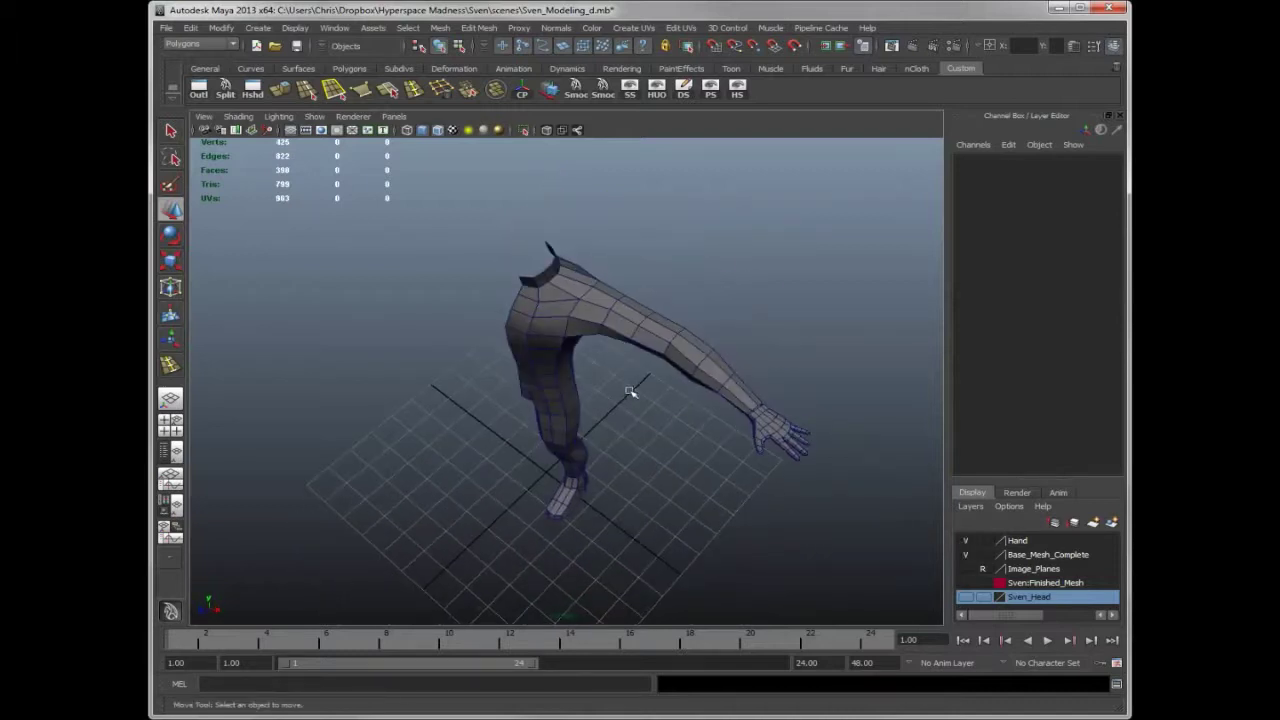
{"action": "scroll", "coordinate": [634, 391], "scroll_direction": "up", "scroll_amount": 3}
{"action": "middle_click_drag", "start_coordinate": [746, 400], "coordinate": [710, 418], "text": "alt"}
{"action": "left_click_drag", "start_coordinate": [710, 418], "coordinate": [626, 422], "text": "alt"}
{"action": "scroll", "coordinate": [614, 422], "scroll_direction": "up", "scroll_amount": 3}
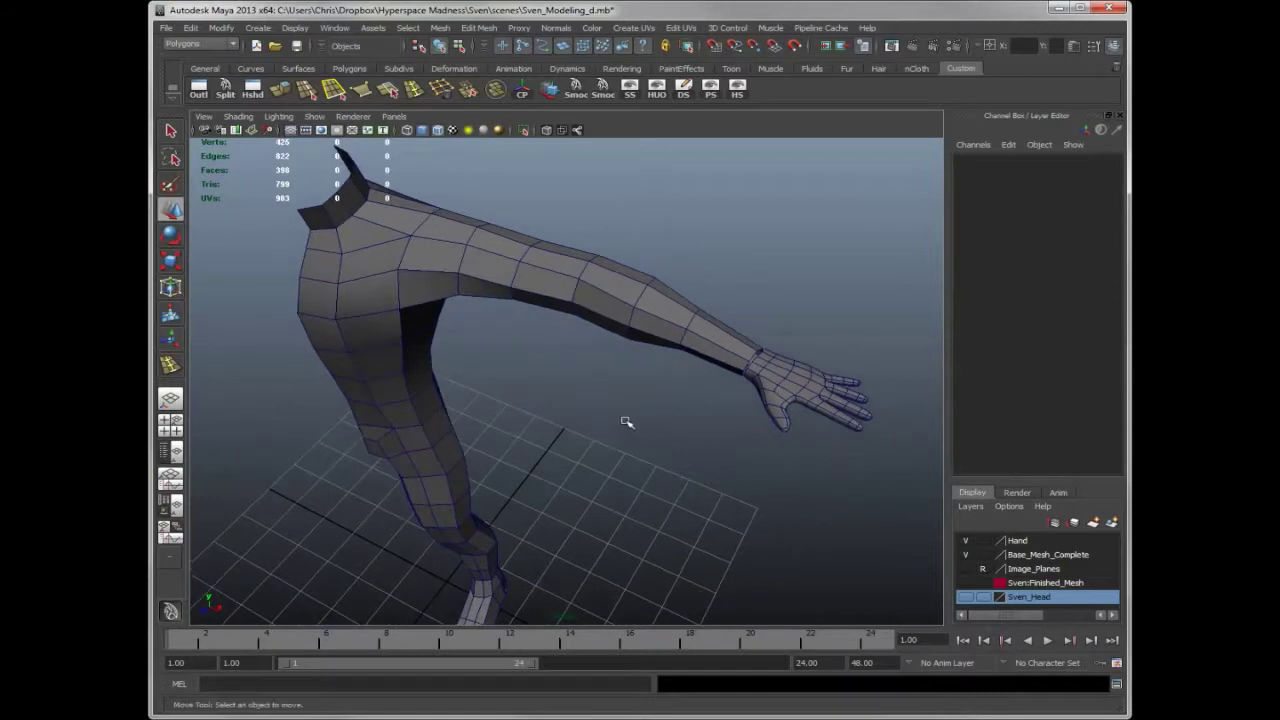
{"action": "left_click_drag", "start_coordinate": [596, 426], "coordinate": [710, 285], "text": "alt"}
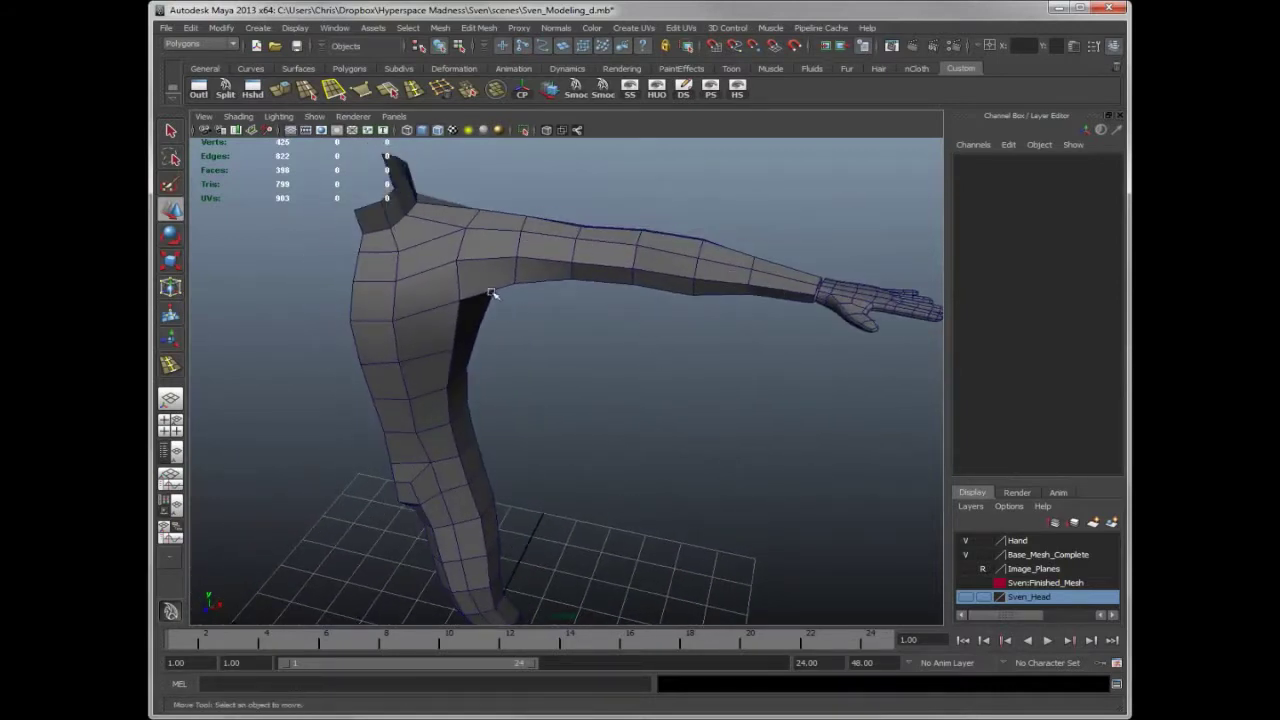
{"action": "left_click_drag", "start_coordinate": [748, 421], "coordinate": [603, 378], "text": "alt"}
Step: Hide the Hand and Base_Mesh_Complete layers, show the Sven:Finished_Mesh layer and examine the finished body's topology
{"action": "left_click", "coordinate": [966, 541]}
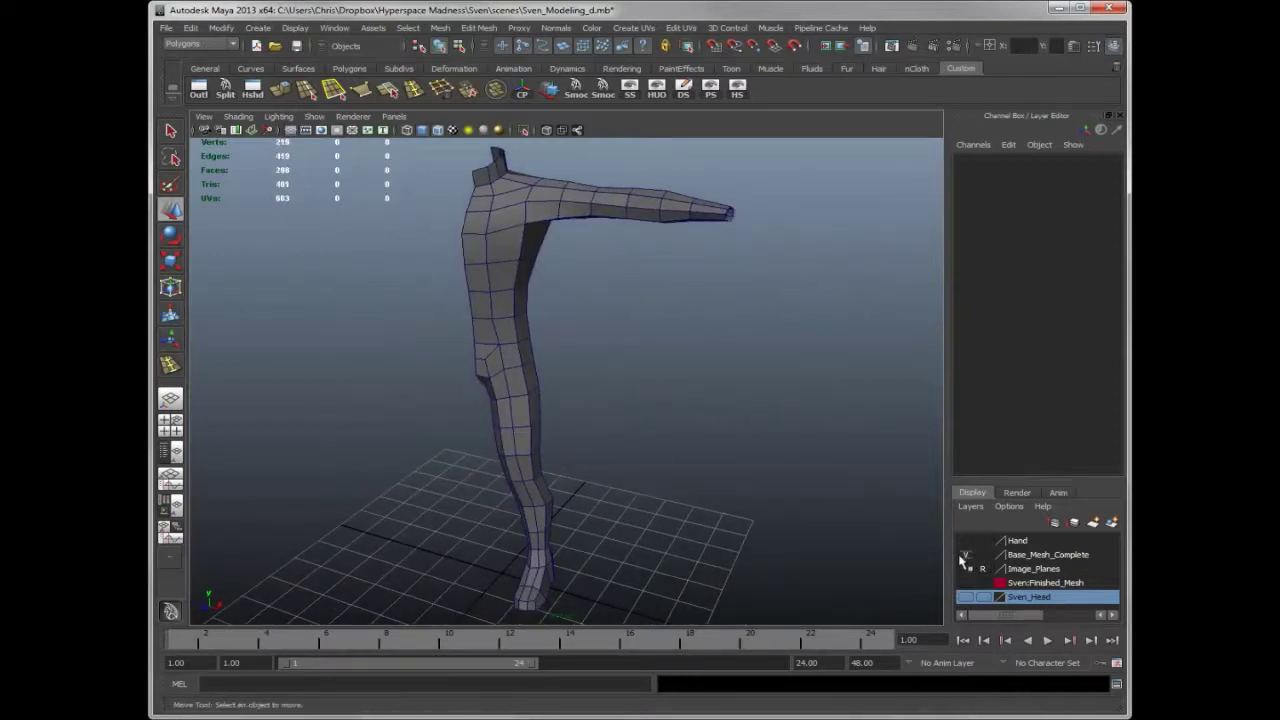
{"action": "left_click", "coordinate": [965, 555]}
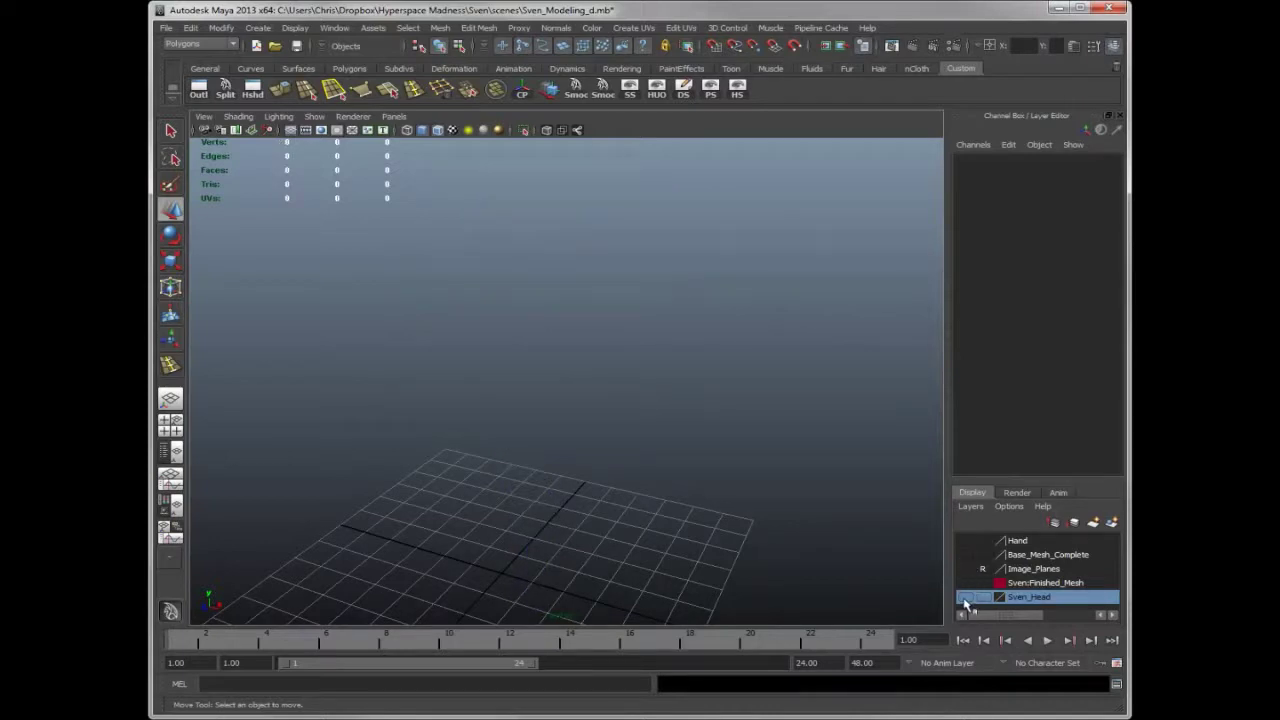
{"action": "left_click", "coordinate": [966, 597]}
{"action": "left_click", "coordinate": [966, 597]}
{"action": "left_click", "coordinate": [966, 583]}
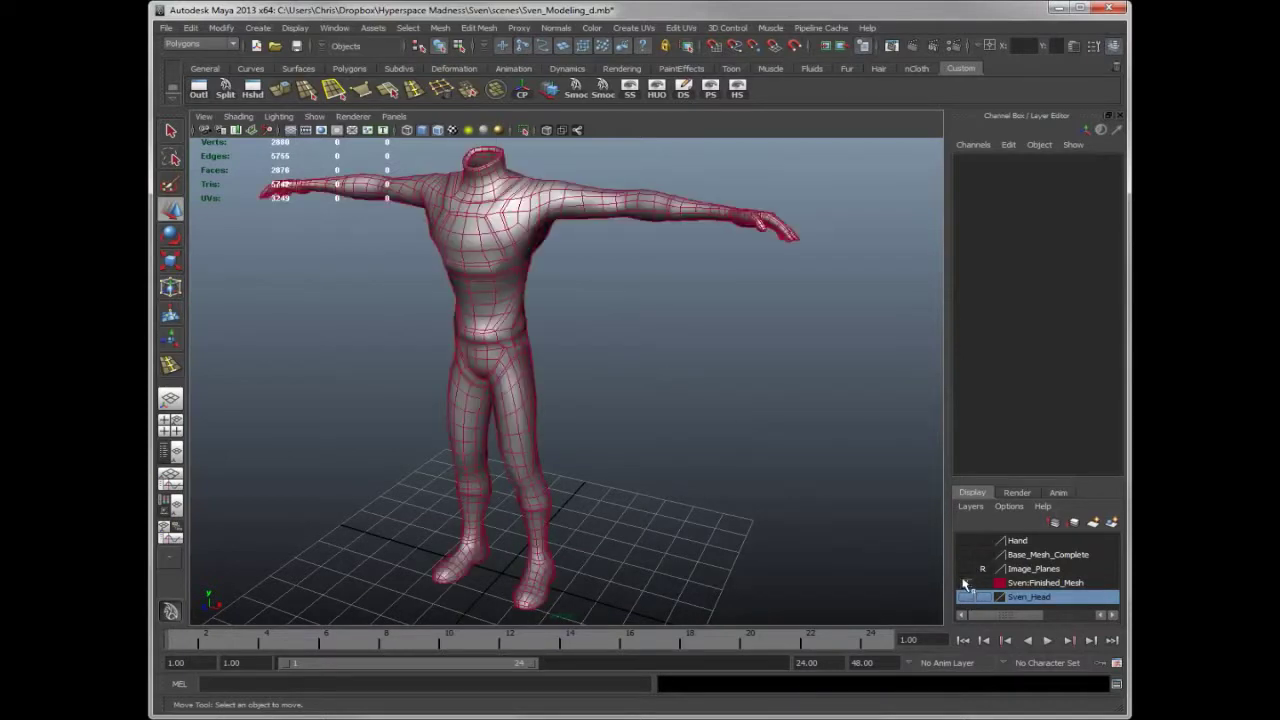
{"action": "mouse_move", "coordinate": [630, 394]}
{"action": "left_mouse_down", "text": "alt"}
{"action": "mouse_move", "coordinate": [654, 411]}
{"action": "mouse_move", "coordinate": [629, 391]}
{"action": "mouse_move", "coordinate": [651, 383]}
{"action": "mouse_move", "coordinate": [617, 380]}
{"action": "mouse_move", "coordinate": [638, 390]}
{"action": "left_mouse_up", "text": "alt"}
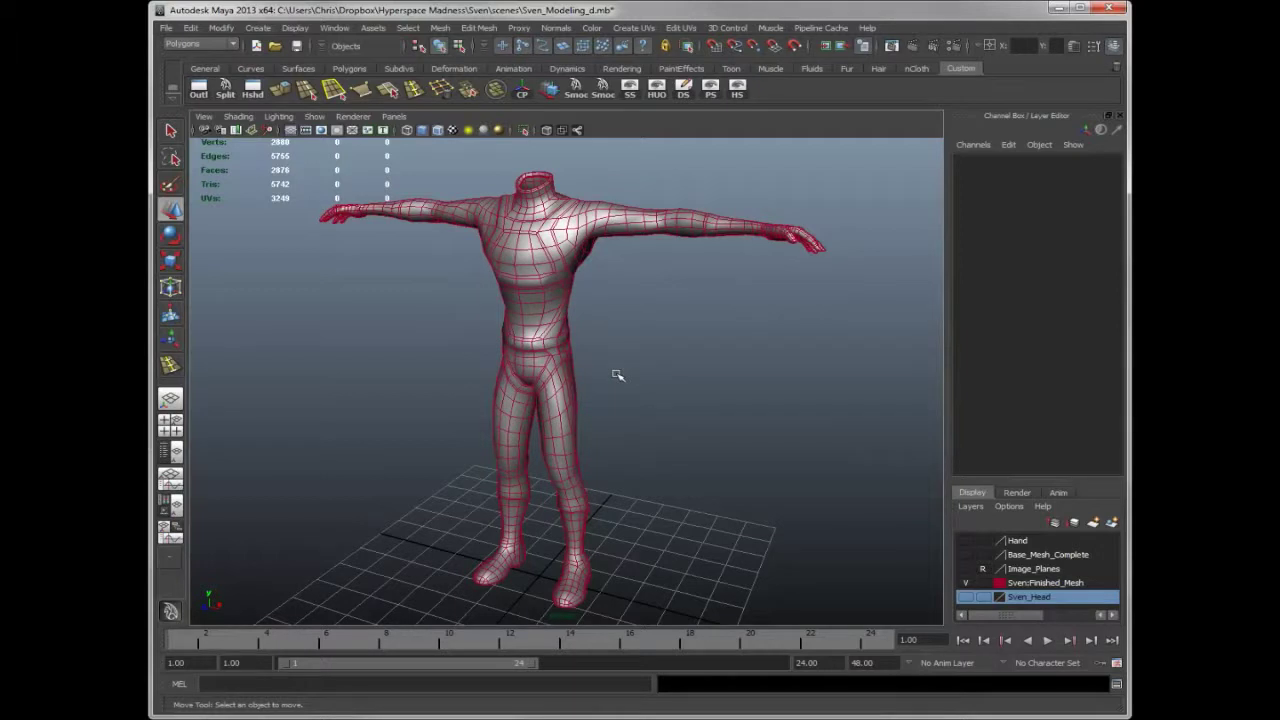
{"action": "left_click_drag", "start_coordinate": [617, 375], "coordinate": [689, 329], "text": "alt"}
{"action": "right_click_drag", "start_coordinate": [689, 329], "coordinate": [665, 375], "text": "alt"}
{"action": "left_click_drag", "start_coordinate": [665, 375], "coordinate": [601, 339], "text": "alt"}
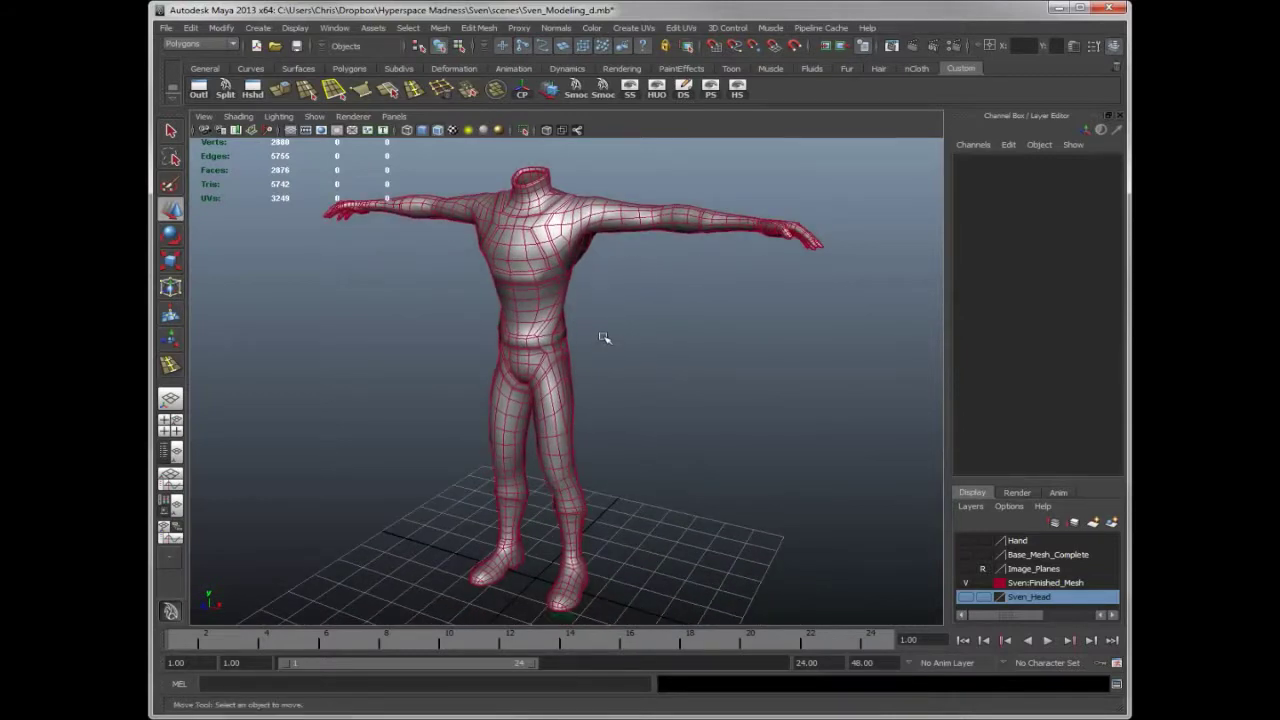
{"action": "mouse_move", "coordinate": [625, 303]}
{"action": "left_mouse_down", "text": "alt"}
{"action": "mouse_move", "coordinate": [514, 309]}
{"action": "mouse_move", "coordinate": [610, 306]}
{"action": "left_mouse_up", "text": "alt"}
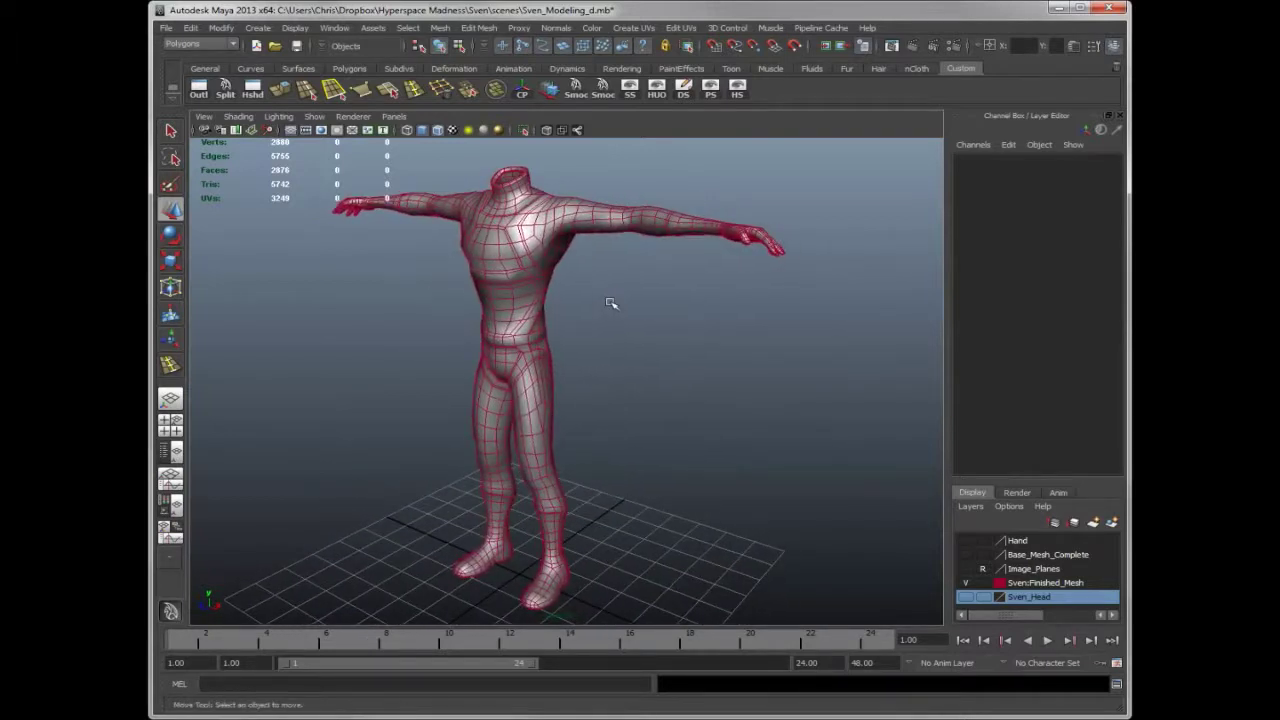
Step: Show the Base_Mesh_Complete layer over the finished mesh and turn on X-ray shading
{"action": "left_click", "coordinate": [965, 555]}
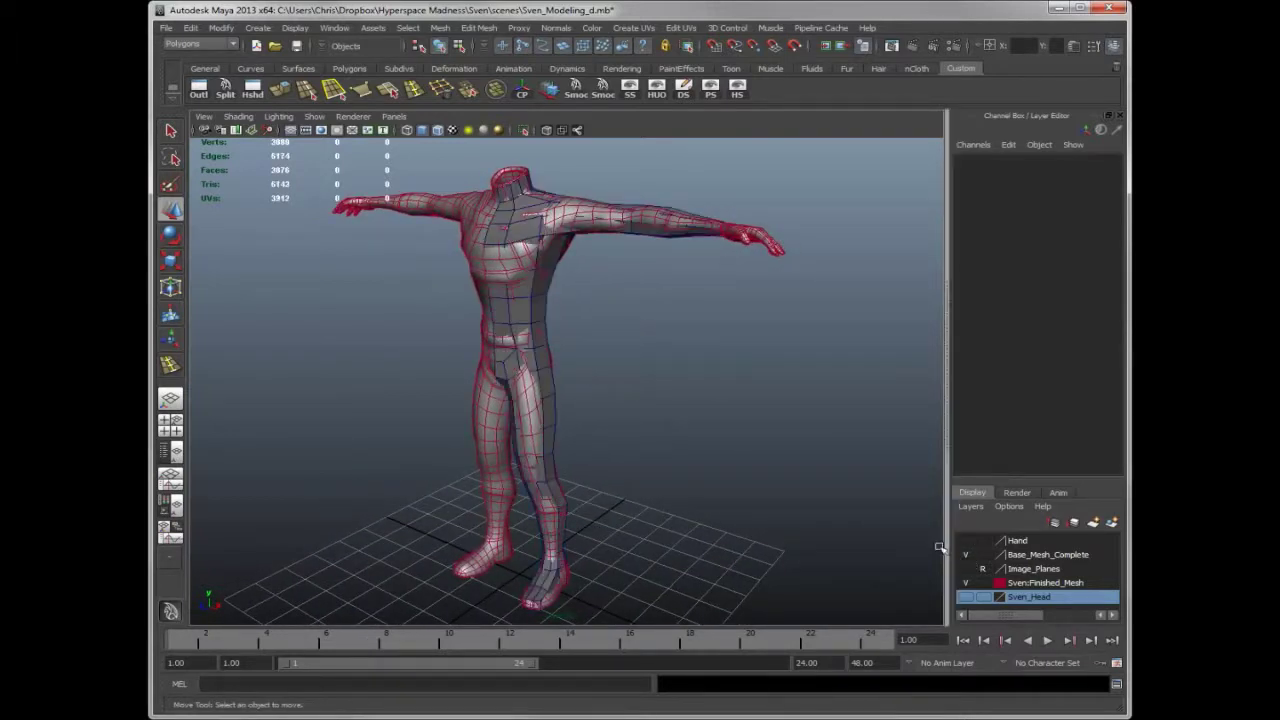
{"action": "left_click", "coordinate": [547, 131]}
{"action": "middle_click_drag", "start_coordinate": [652, 335], "coordinate": [700, 391], "text": "alt"}
{"action": "scroll", "coordinate": [726, 383], "scroll_direction": "up", "scroll_amount": 6}
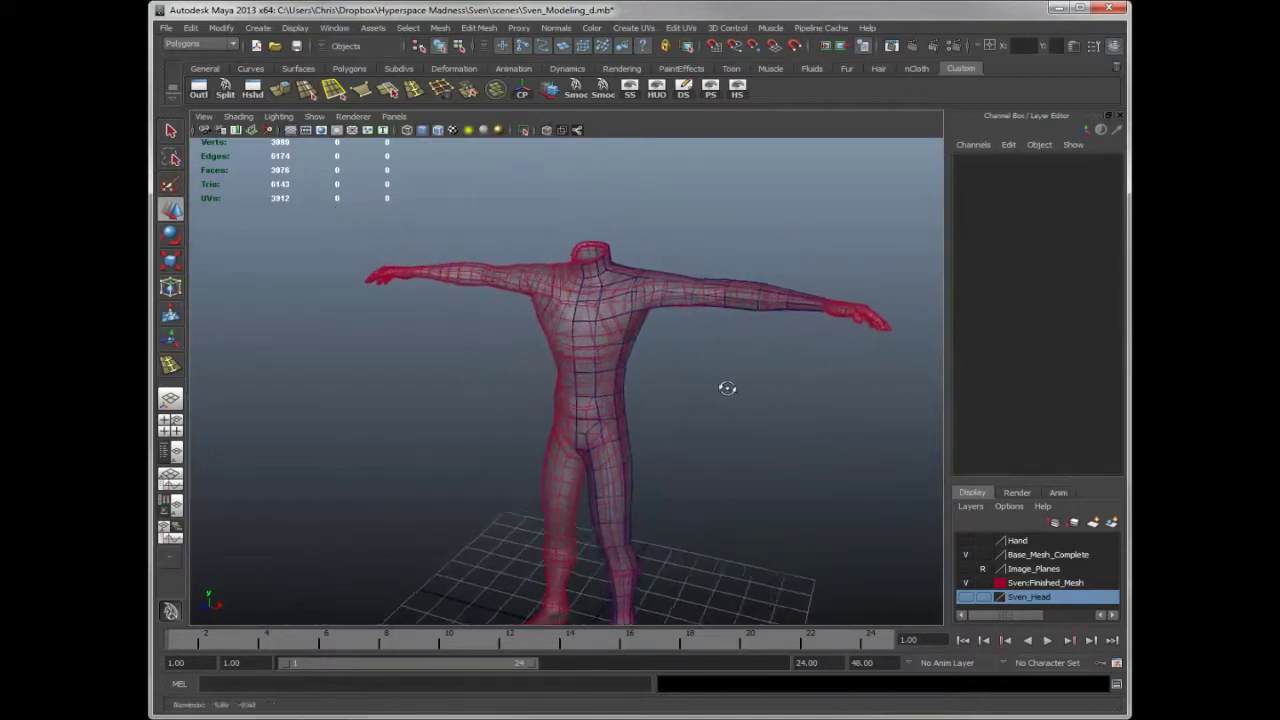
{"action": "scroll", "coordinate": [677, 400], "scroll_direction": "down", "scroll_amount": 3}
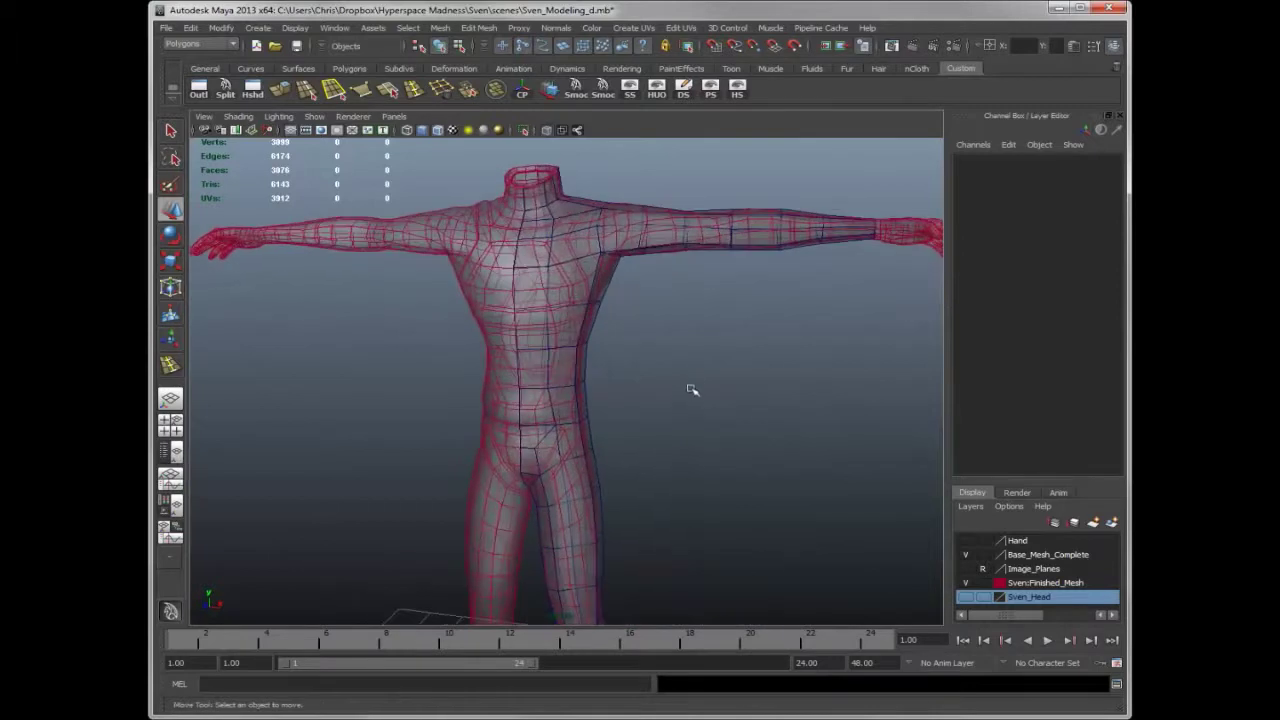
Step: Compare the base mesh's edge layout with the overlapping finished mesh around the torso, hips, legs and arms
{"action": "middle_click_drag", "start_coordinate": [691, 389], "coordinate": [680, 277], "text": "alt"}
{"action": "scroll", "coordinate": [714, 354], "scroll_direction": "up", "scroll_amount": 3}
{"action": "left_click_drag", "start_coordinate": [714, 354], "coordinate": [640, 465], "text": "alt"}
{"action": "left_click_drag", "start_coordinate": [578, 563], "coordinate": [580, 471], "text": "alt"}
{"action": "left_click_drag", "start_coordinate": [663, 446], "coordinate": [662, 428], "text": "alt"}
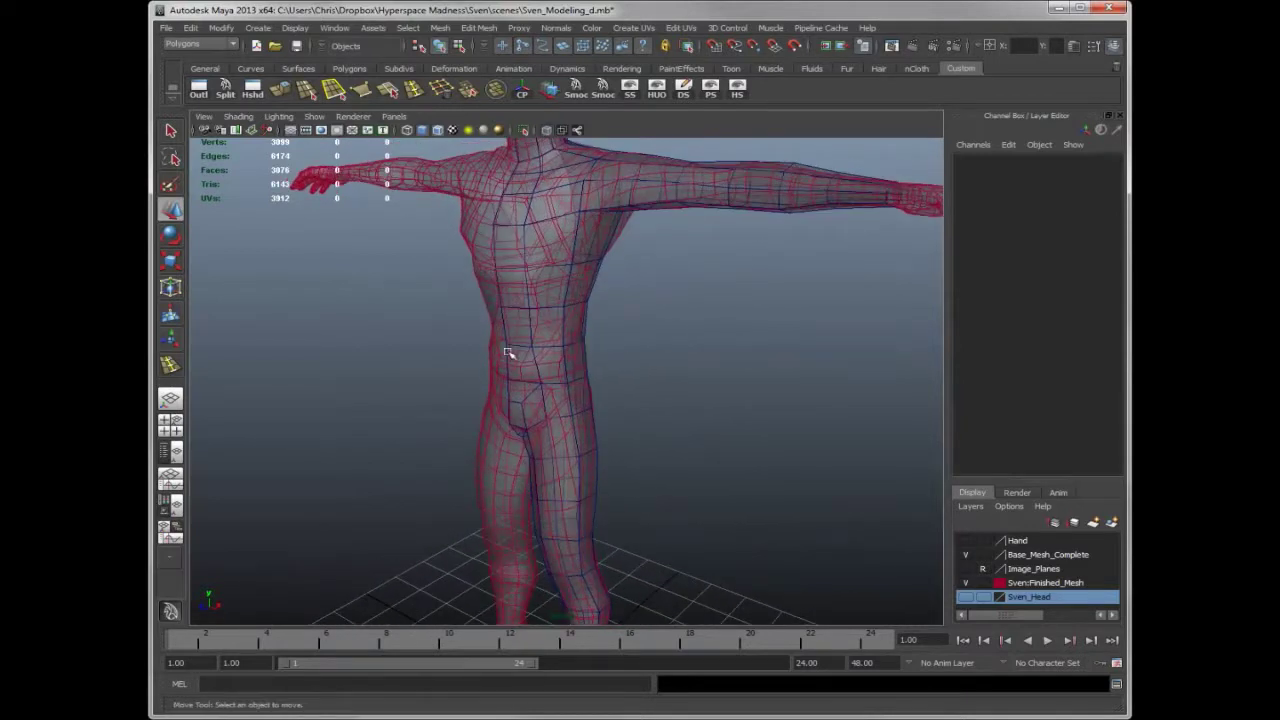
{"action": "left_click", "coordinate": [492, 351]}
{"action": "left_click", "coordinate": [408, 364]}
{"action": "left_click_drag", "start_coordinate": [409, 363], "coordinate": [423, 398], "text": "alt"}
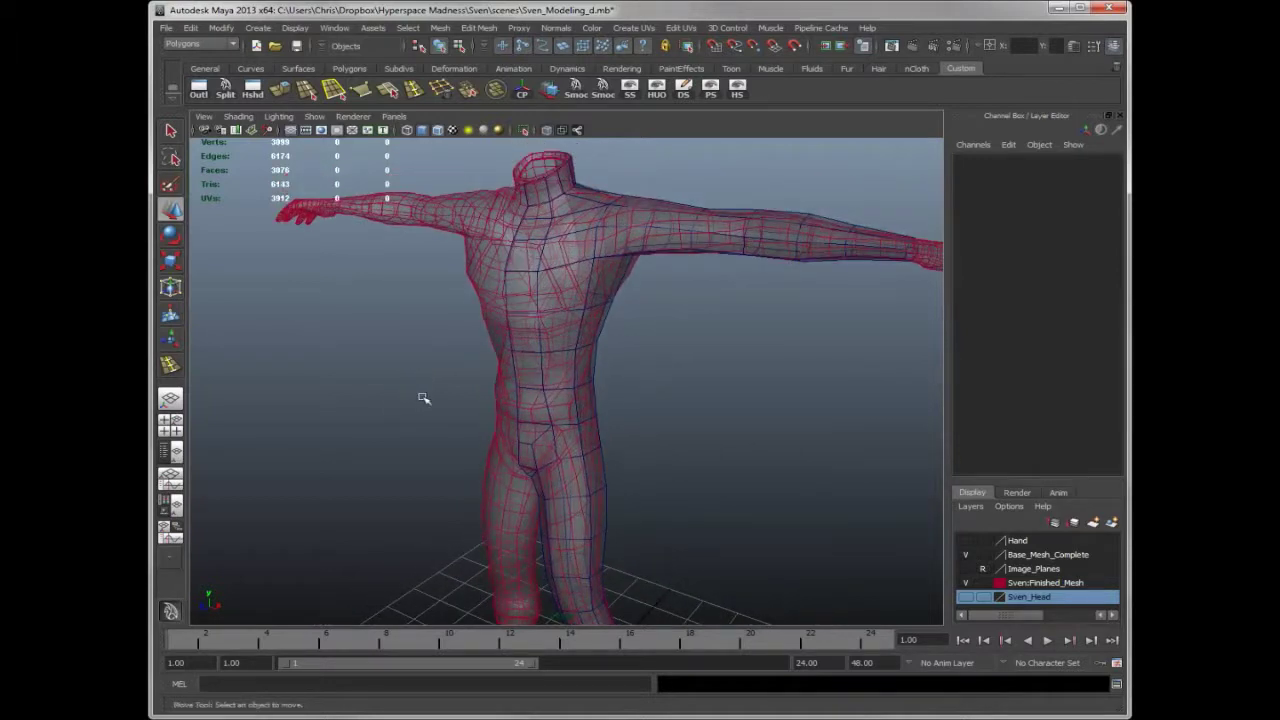
{"action": "left_click_drag", "start_coordinate": [482, 424], "coordinate": [451, 424], "text": "alt"}
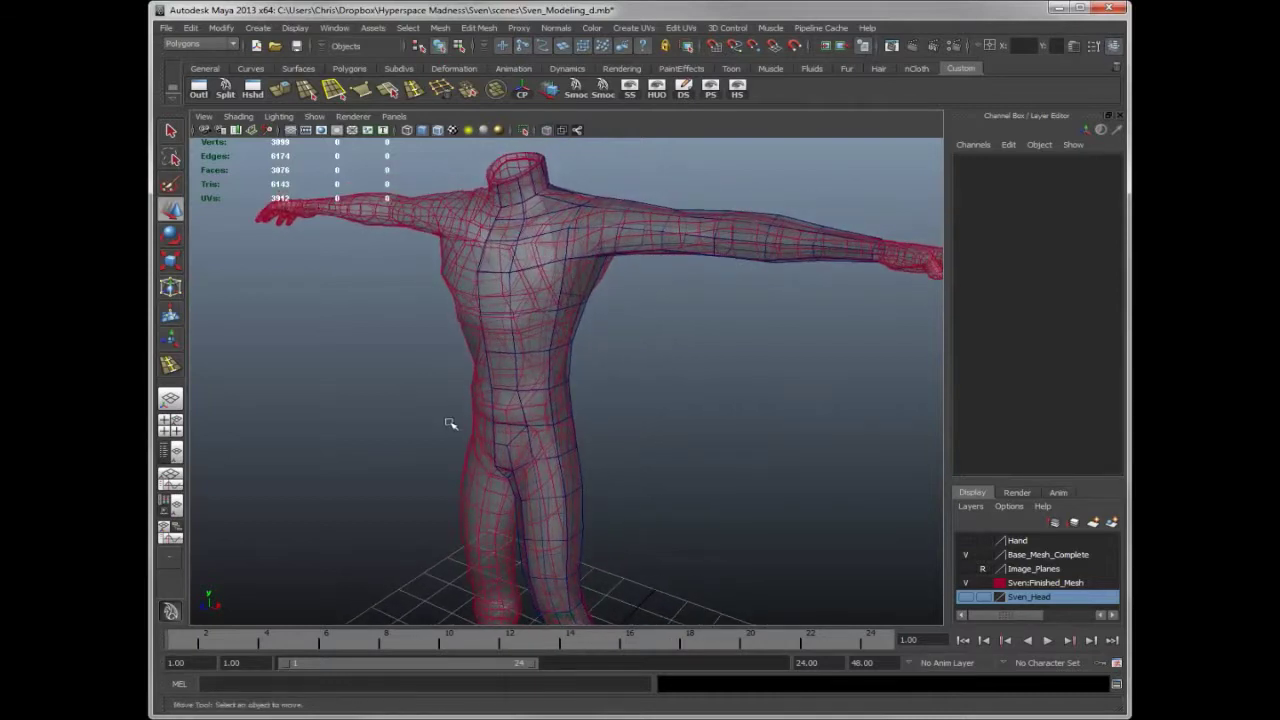
{"action": "right_click_drag", "start_coordinate": [449, 424], "coordinate": [615, 360], "text": "alt"}
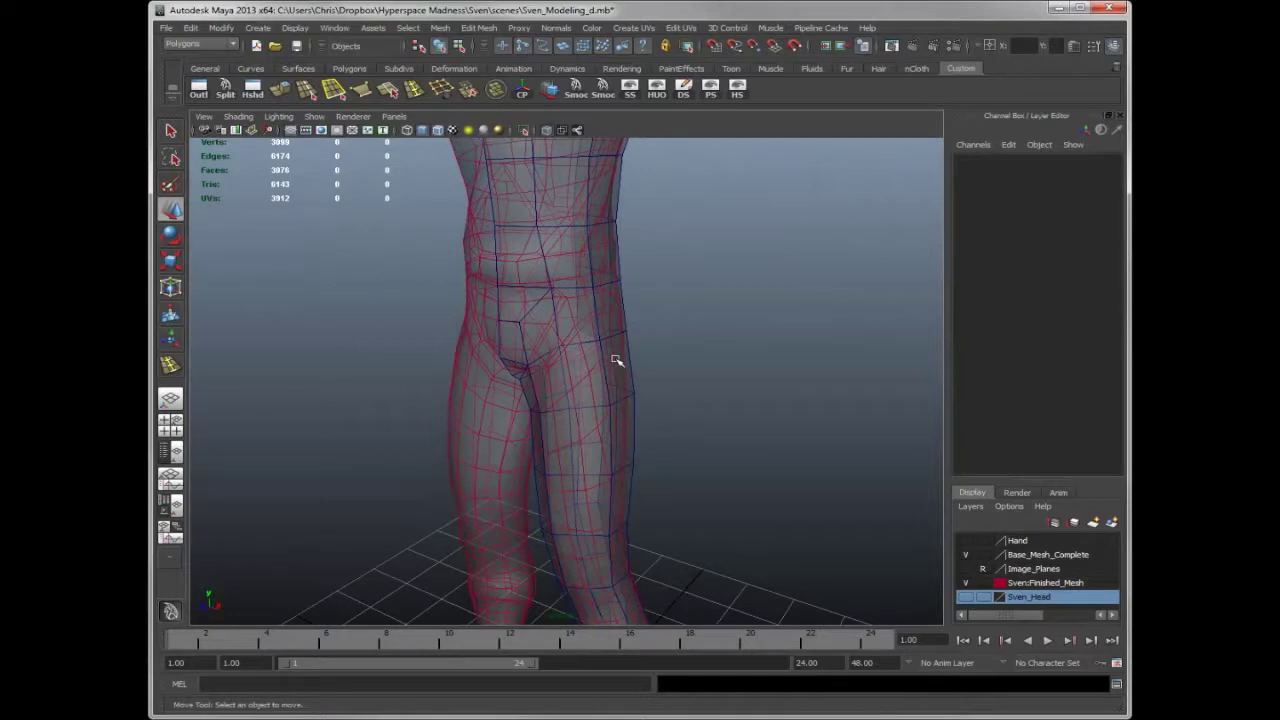
{"action": "mouse_move", "coordinate": [597, 364]}
{"action": "left_mouse_down", "text": "alt"}
{"action": "mouse_move", "coordinate": [657, 357]}
{"action": "mouse_move", "coordinate": [674, 337]}
{"action": "mouse_move", "coordinate": [617, 354]}
{"action": "left_mouse_up", "text": "alt"}
{"action": "middle_click_drag", "start_coordinate": [651, 357], "coordinate": [674, 448], "text": "alt"}
{"action": "right_click_drag", "start_coordinate": [674, 448], "coordinate": [640, 443], "text": "alt"}
{"action": "middle_click_drag", "start_coordinate": [640, 443], "coordinate": [616, 389], "text": "alt"}
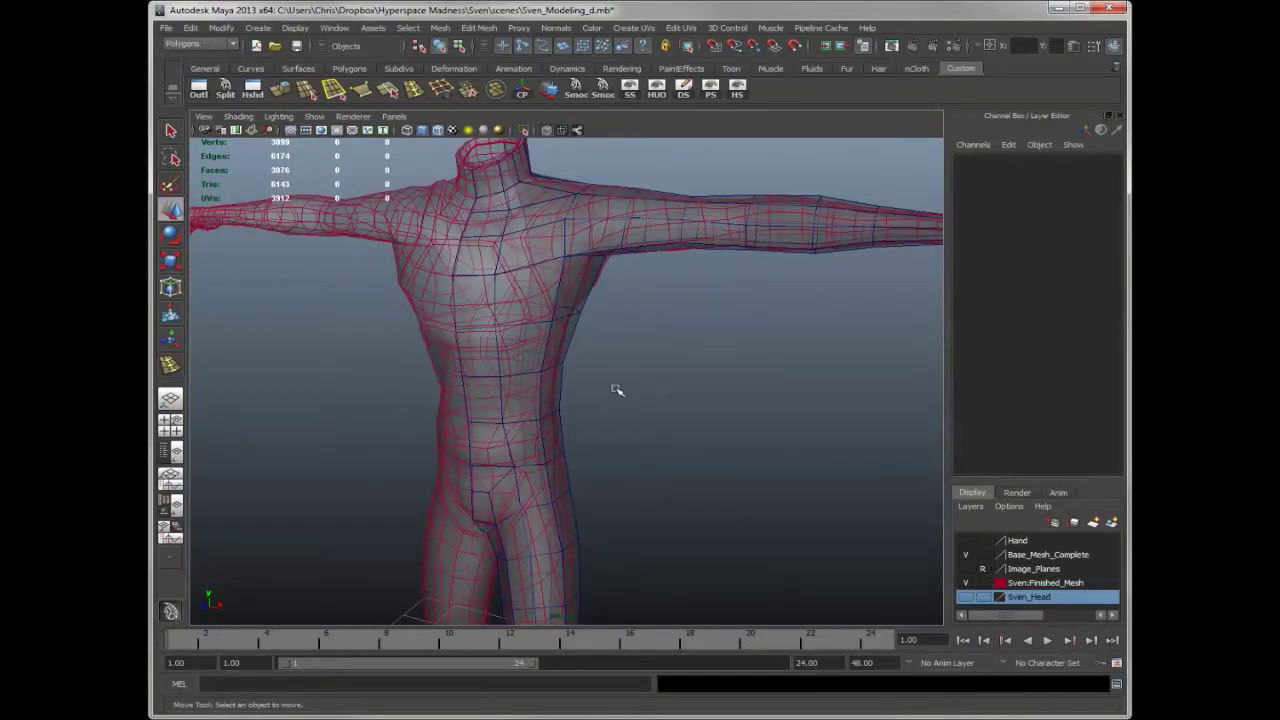
{"action": "left_click_drag", "start_coordinate": [616, 389], "coordinate": [617, 351], "text": "alt"}
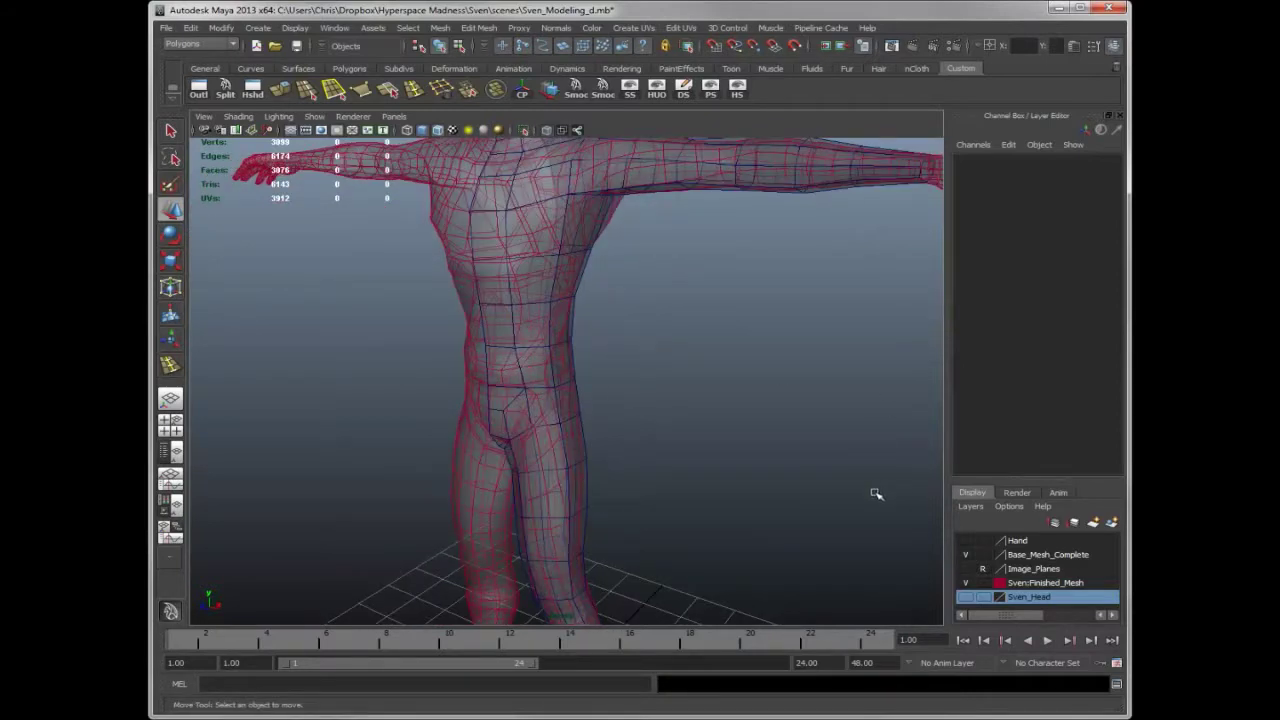
Step: Hide the Sven:Finished_Mesh layer so only the base mesh is displayed
{"action": "left_click", "coordinate": [965, 583]}
{"action": "left_click_drag", "start_coordinate": [733, 362], "coordinate": [709, 421], "text": "alt"}
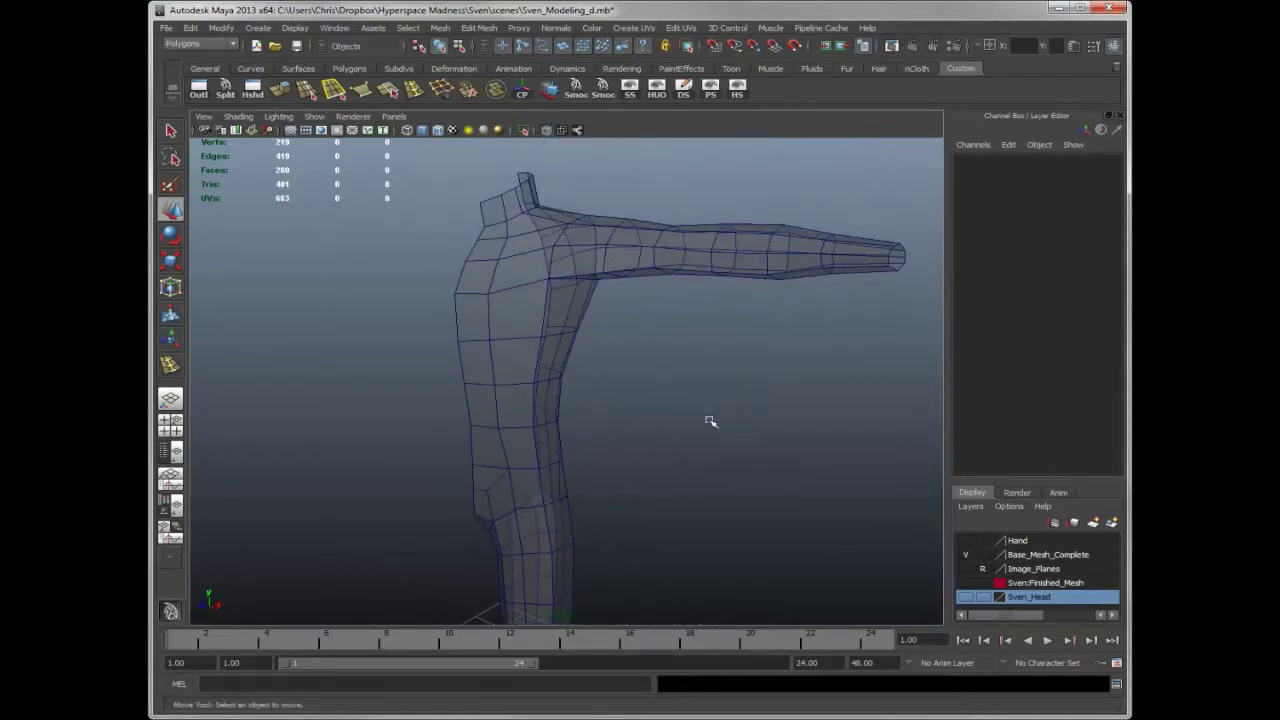
{"action": "middle_click_drag", "start_coordinate": [694, 465], "coordinate": [740, 383], "text": "alt"}
{"action": "left_click_drag", "start_coordinate": [740, 383], "coordinate": [727, 378], "text": "alt"}
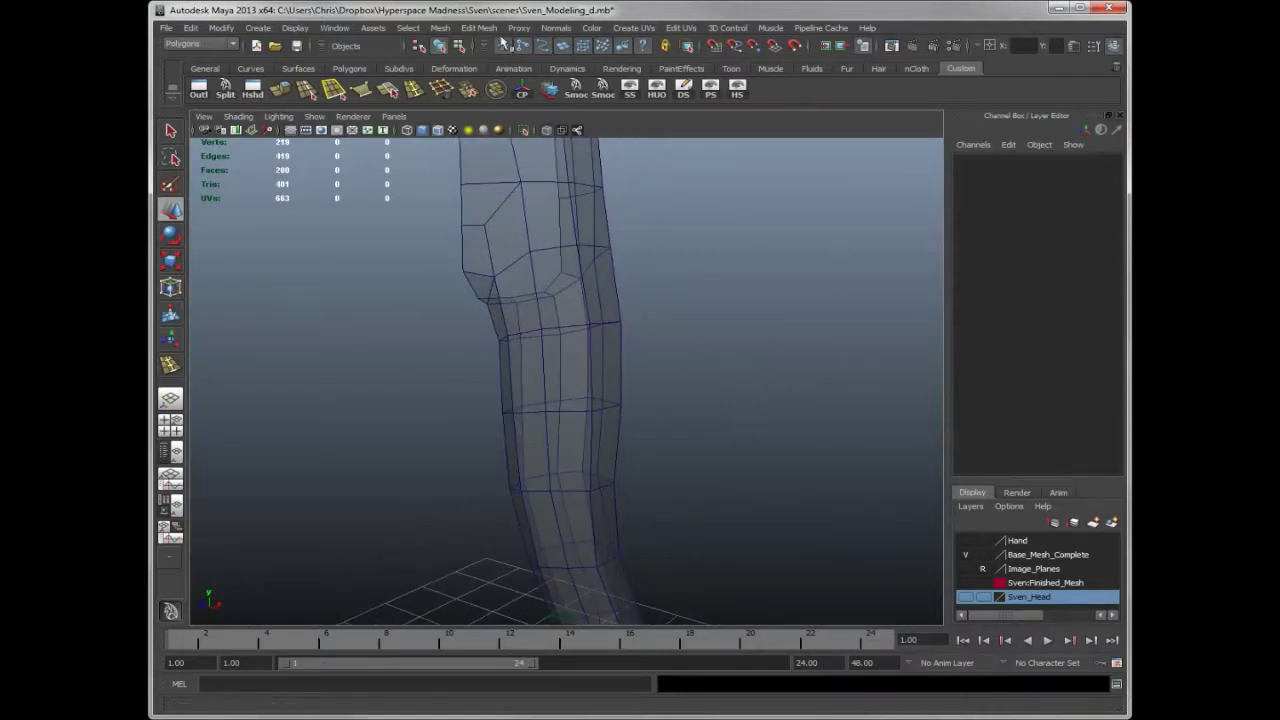
Step: Insert an edge loop around the base mesh's upper thigh, between the first two rings below the crotch, and deselect the mesh
{"action": "left_click", "coordinate": [487, 29]}
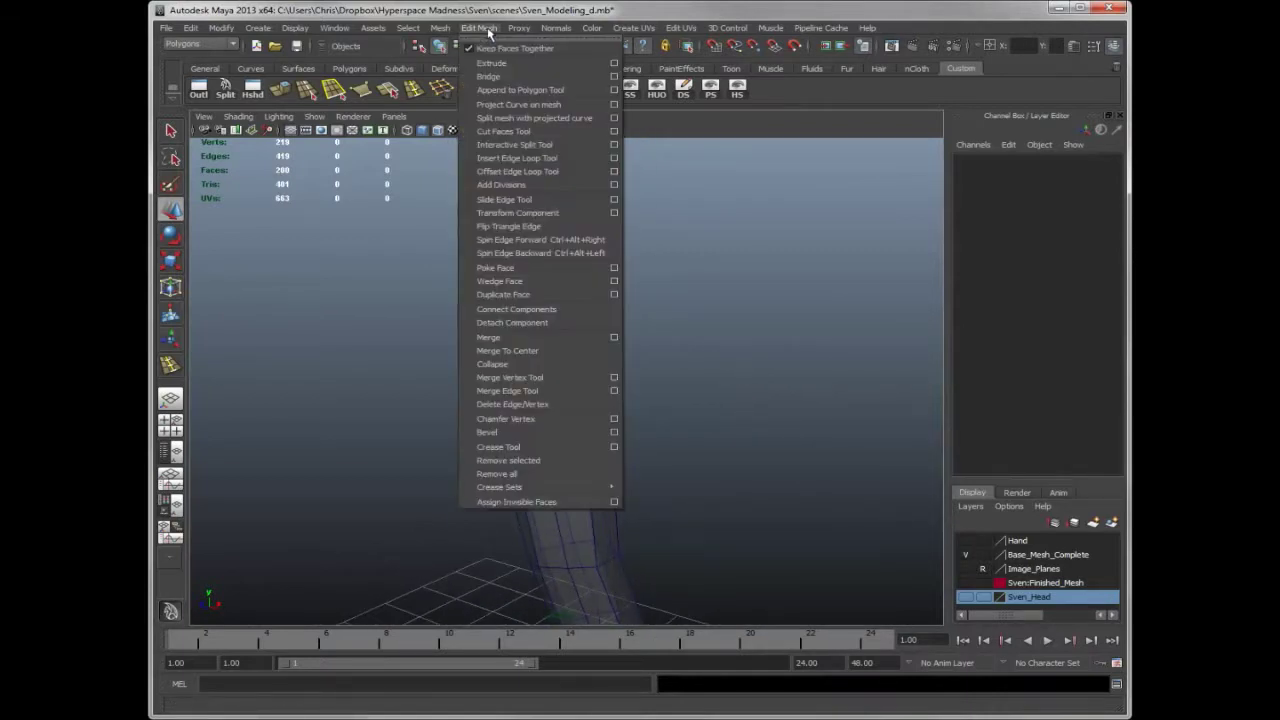
{"action": "left_click", "coordinate": [504, 159]}
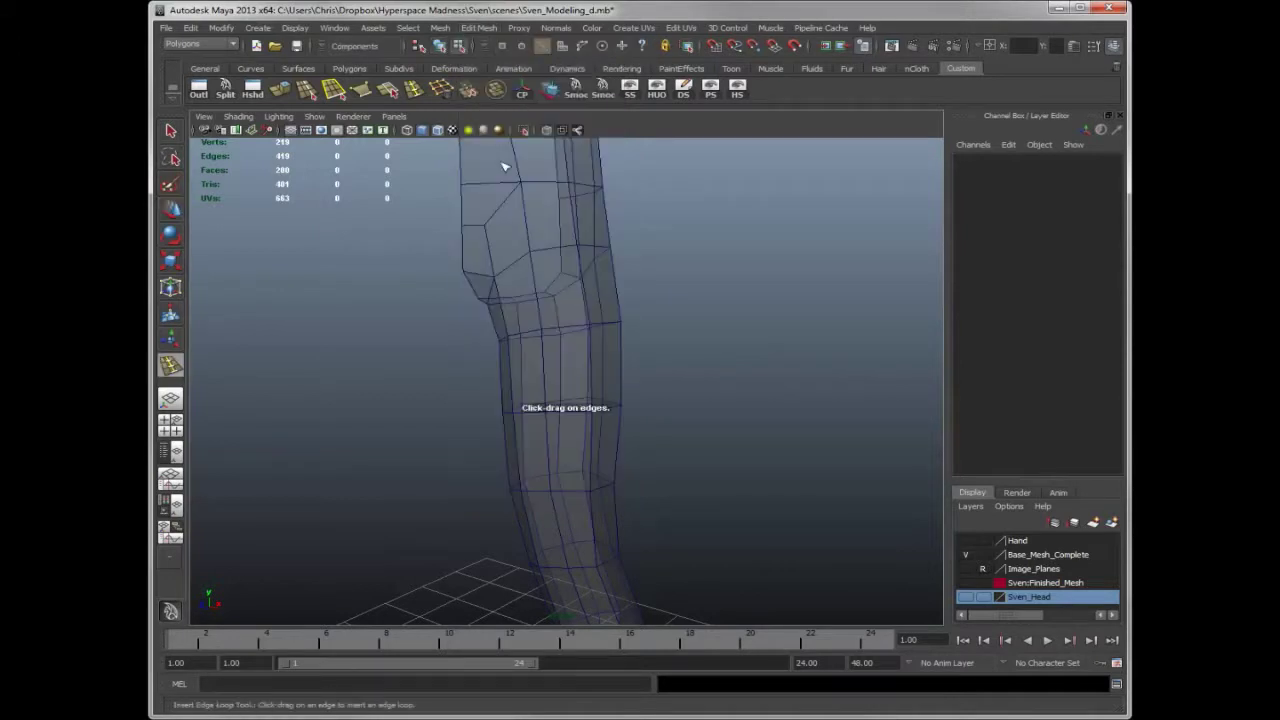
{"action": "left_click", "coordinate": [593, 375]}
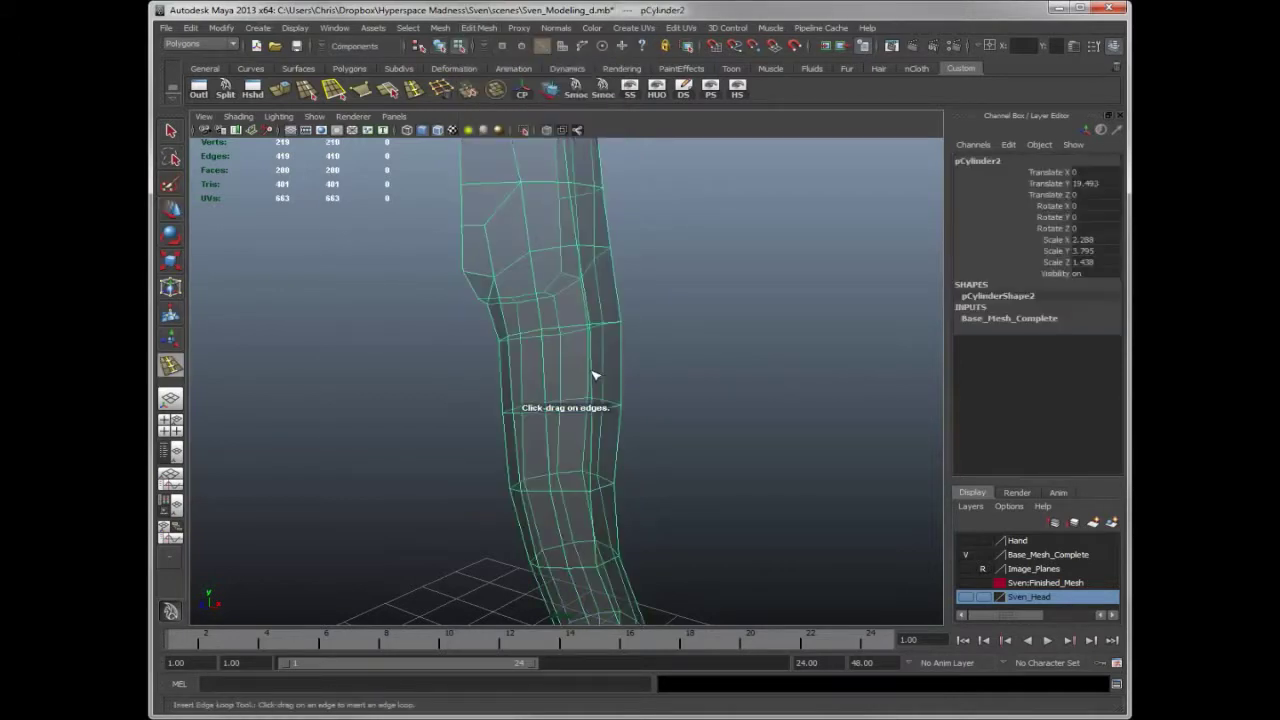
{"action": "left_click_drag", "start_coordinate": [593, 375], "coordinate": [593, 376]}
{"action": "left_click_drag", "start_coordinate": [671, 406], "coordinate": [751, 363], "text": "alt"}
{"action": "middle_click_drag", "start_coordinate": [751, 363], "coordinate": [700, 367], "text": "alt"}
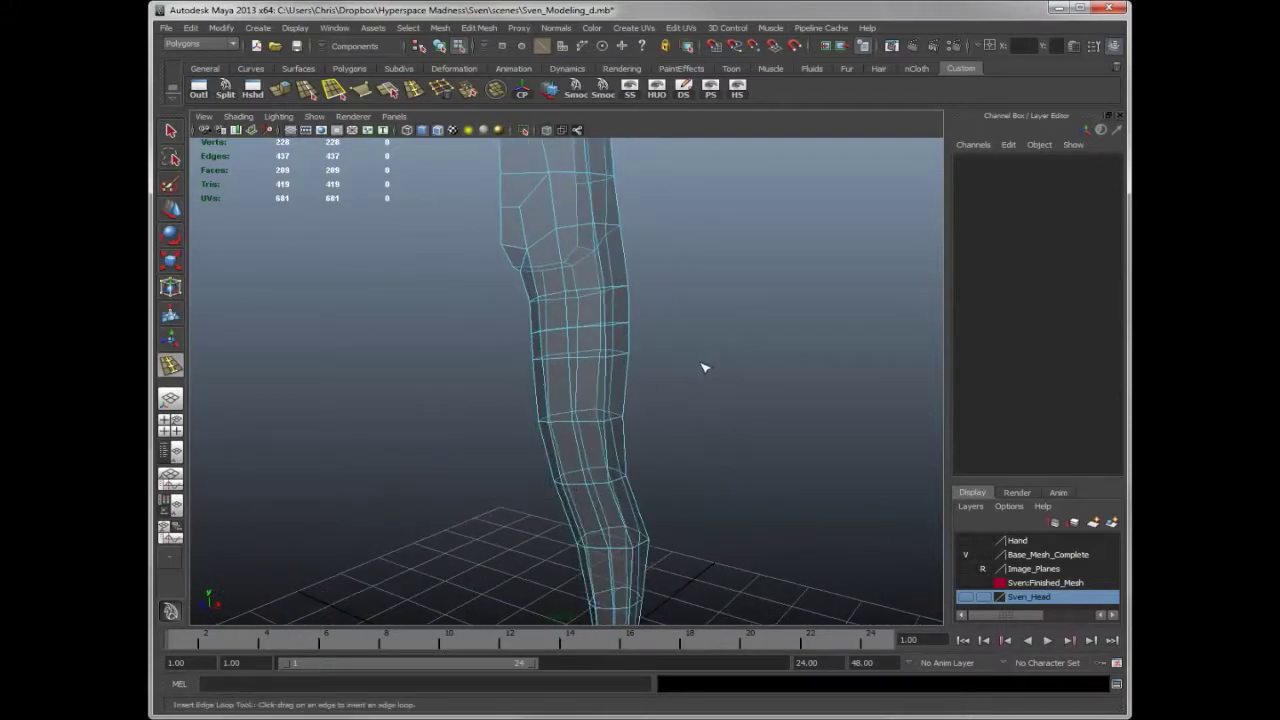
{"action": "key", "text": "q"}
{"action": "key", "text": "F8"}
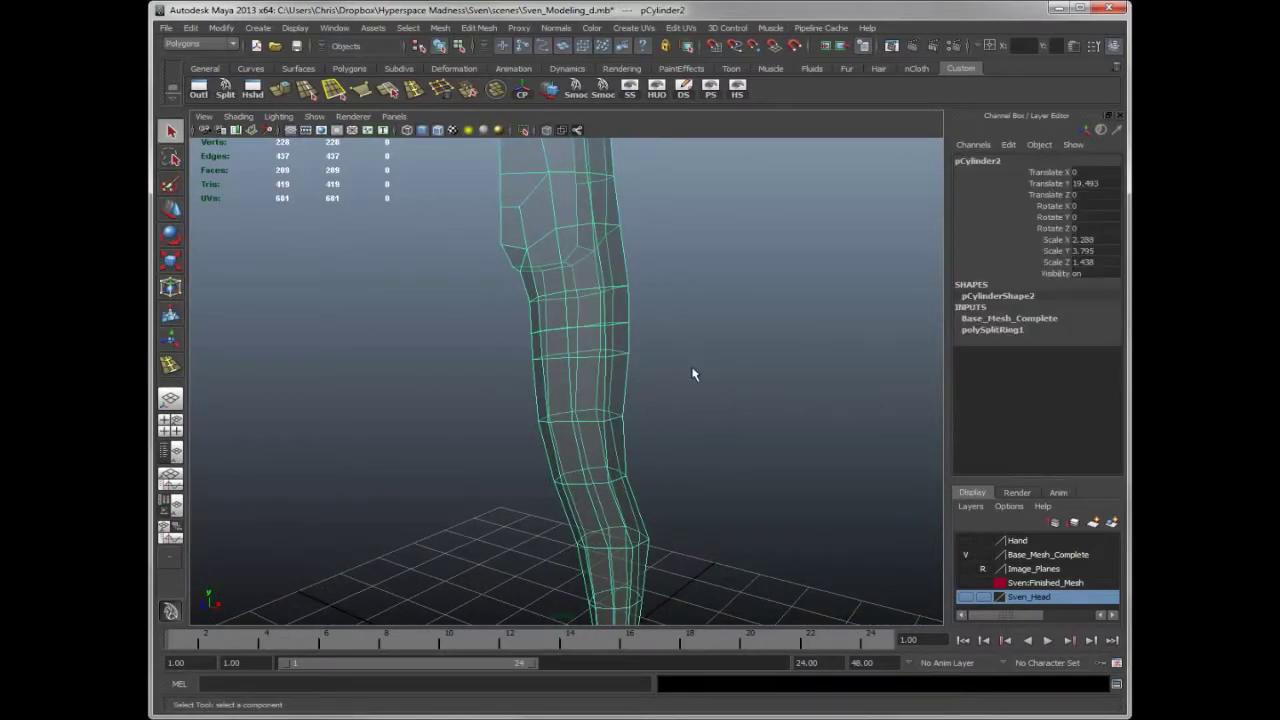
{"action": "left_click", "coordinate": [693, 374]}
Step: Insert another edge loop around the thigh, one segment further down toward the knee, and return to object selection with nothing selected
{"action": "mouse_move", "coordinate": [677, 371]}
{"action": "left_mouse_down", "text": "alt"}
{"action": "mouse_move", "coordinate": [706, 363]}
{"action": "mouse_move", "coordinate": [683, 369]}
{"action": "left_mouse_up", "text": "alt"}
{"action": "right_click_drag", "start_coordinate": [683, 368], "coordinate": [572, 356], "text": "alt"}
{"action": "right_click_drag", "start_coordinate": [633, 425], "coordinate": [650, 396], "text": "alt"}
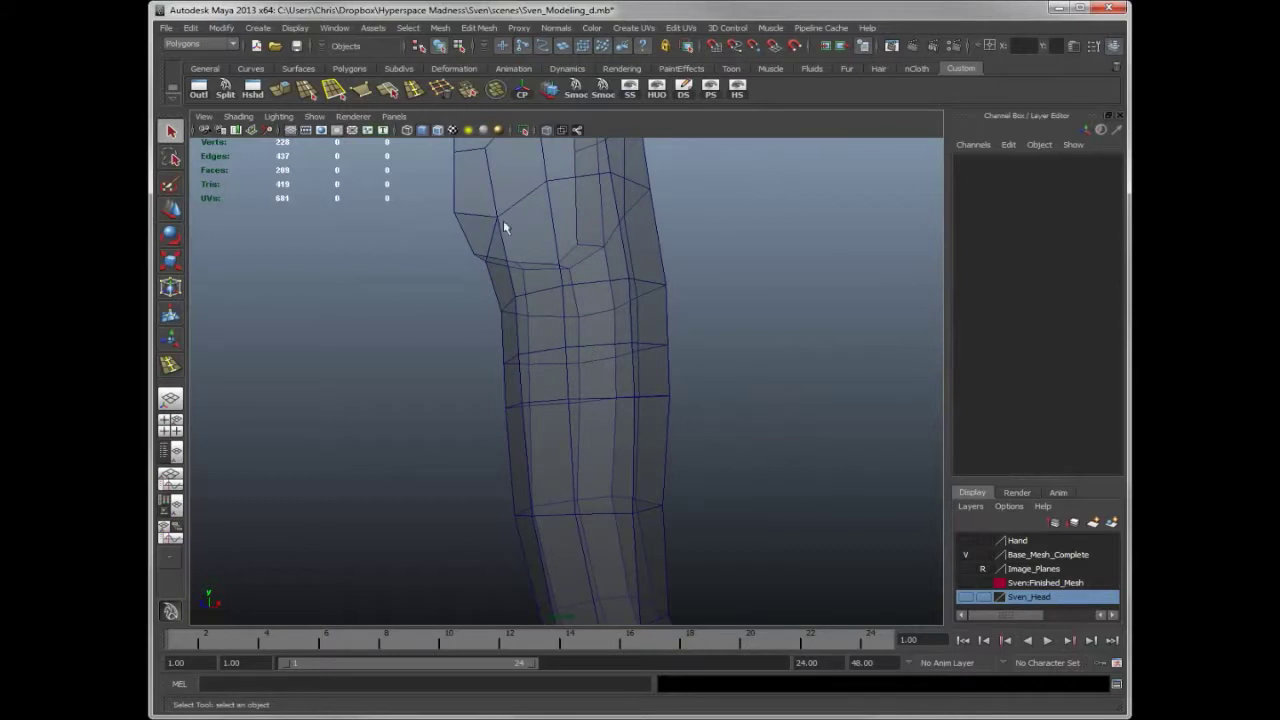
{"action": "left_click", "coordinate": [478, 28]}
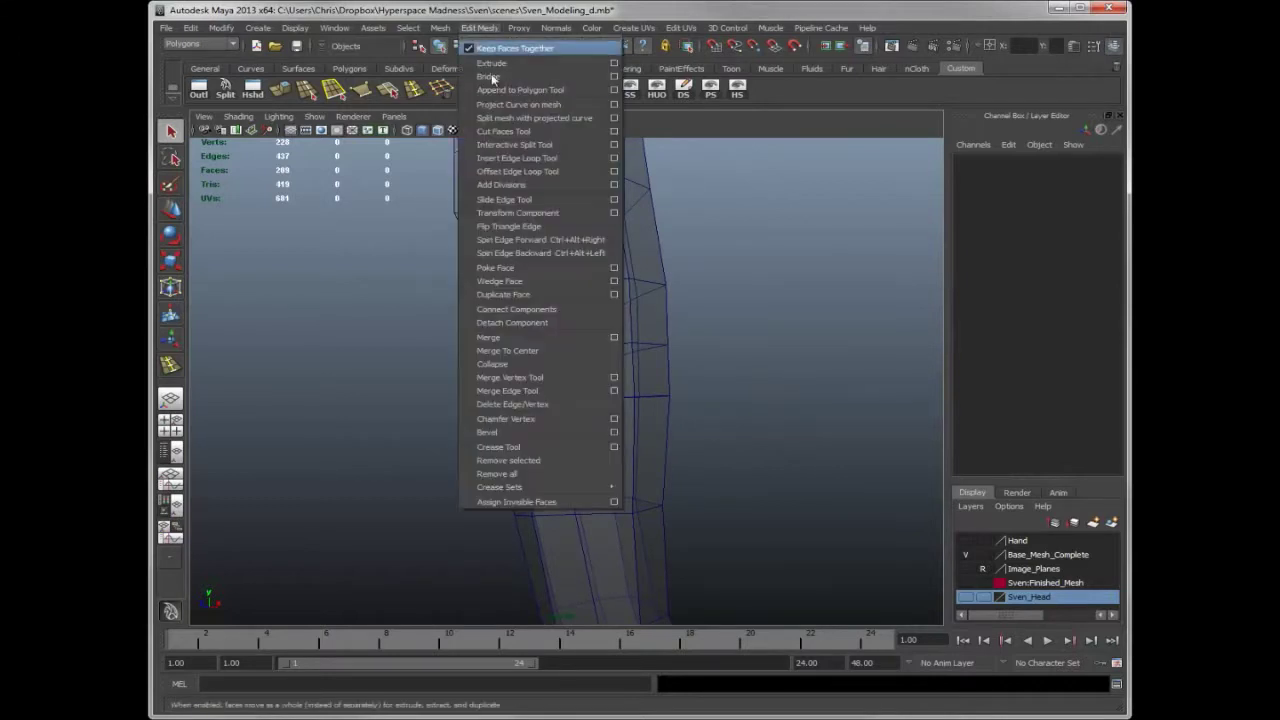
{"action": "left_click", "coordinate": [515, 157]}
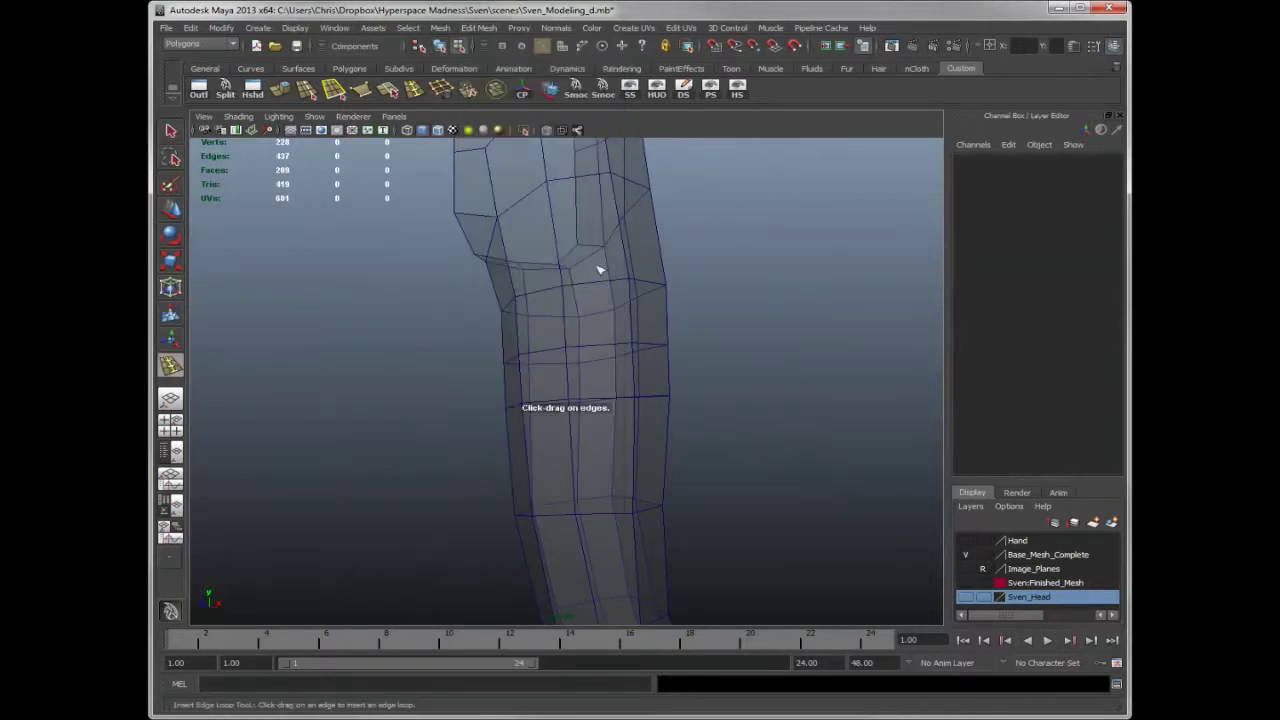
{"action": "left_click", "coordinate": [575, 461]}
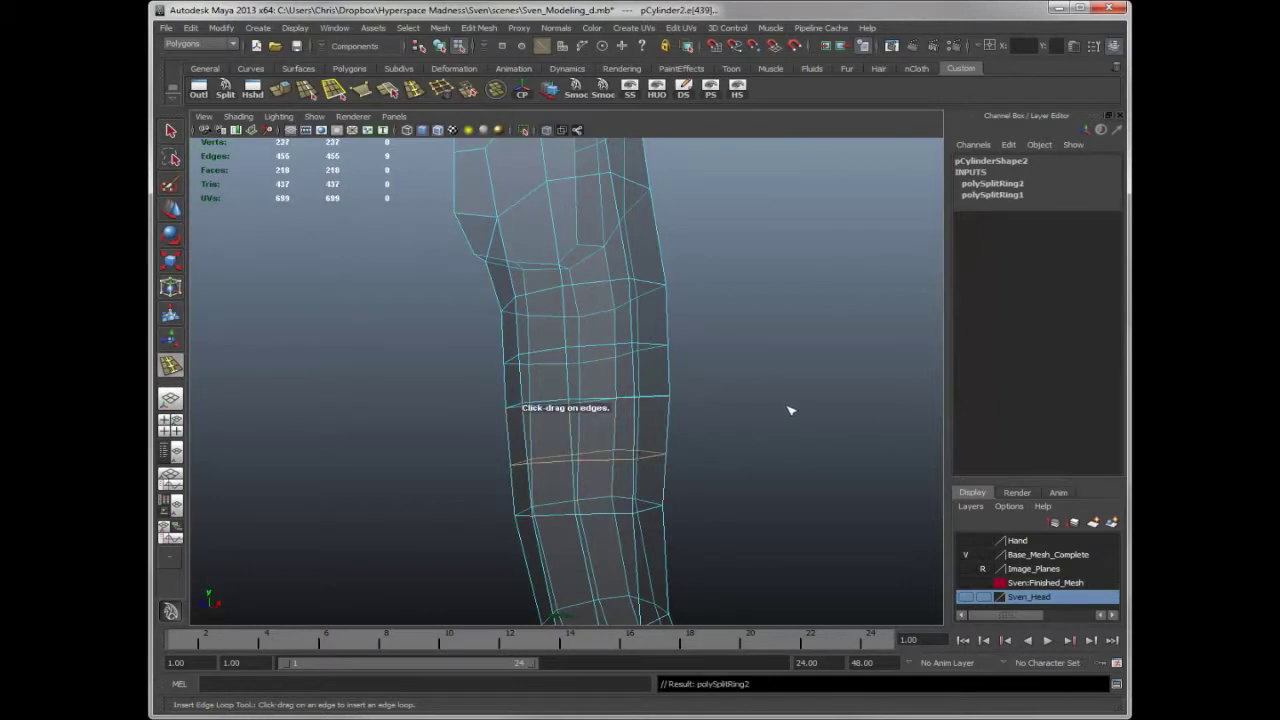
{"action": "left_click_drag", "start_coordinate": [792, 410], "coordinate": [737, 429], "text": "alt"}
{"action": "right_click_drag", "start_coordinate": [737, 429], "coordinate": [620, 402], "text": "alt"}
{"action": "middle_click_drag", "start_coordinate": [652, 415], "coordinate": [654, 477], "text": "alt"}
{"action": "left_click_drag", "start_coordinate": [654, 477], "coordinate": [605, 420], "text": "alt"}
{"action": "middle_click_drag", "start_coordinate": [605, 420], "coordinate": [622, 368], "text": "alt"}
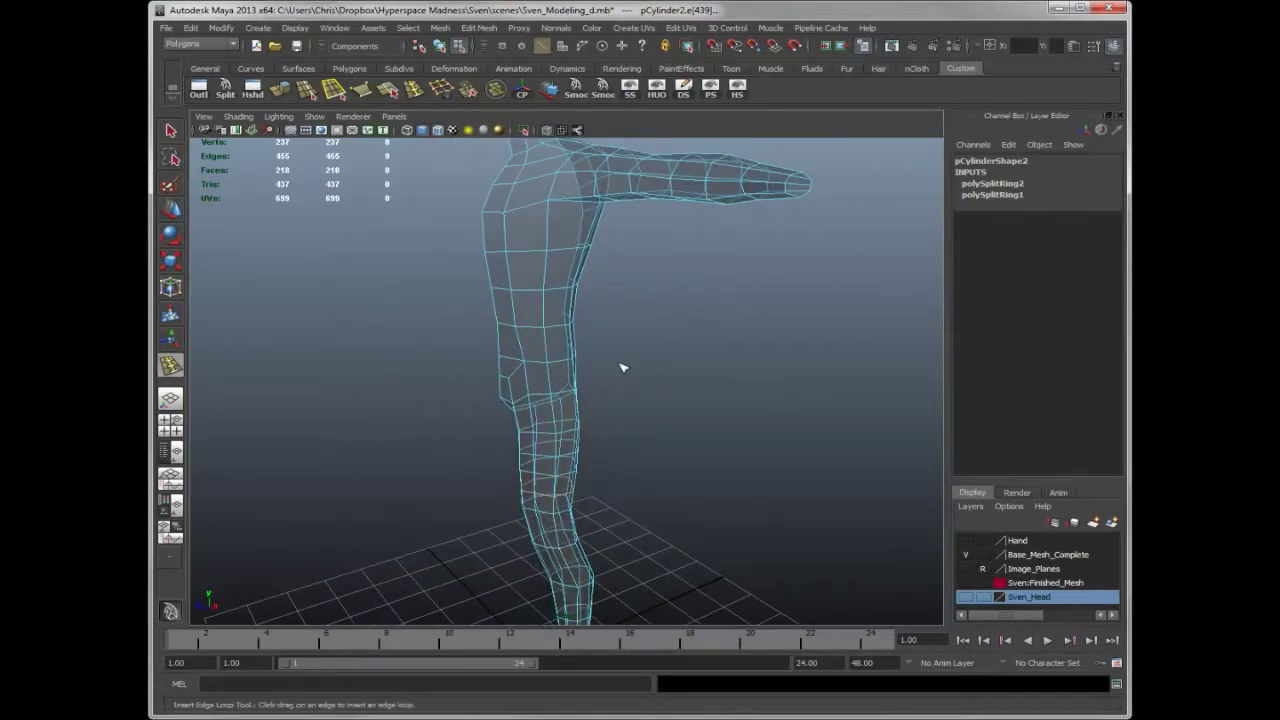
{"action": "left_click", "coordinate": [170, 131]}
{"action": "left_click", "coordinate": [380, 323]}
{"action": "left_click_drag", "start_coordinate": [380, 323], "coordinate": [557, 488], "text": "alt"}
{"action": "key", "text": "F8"}
{"action": "left_click", "coordinate": [640, 460]}
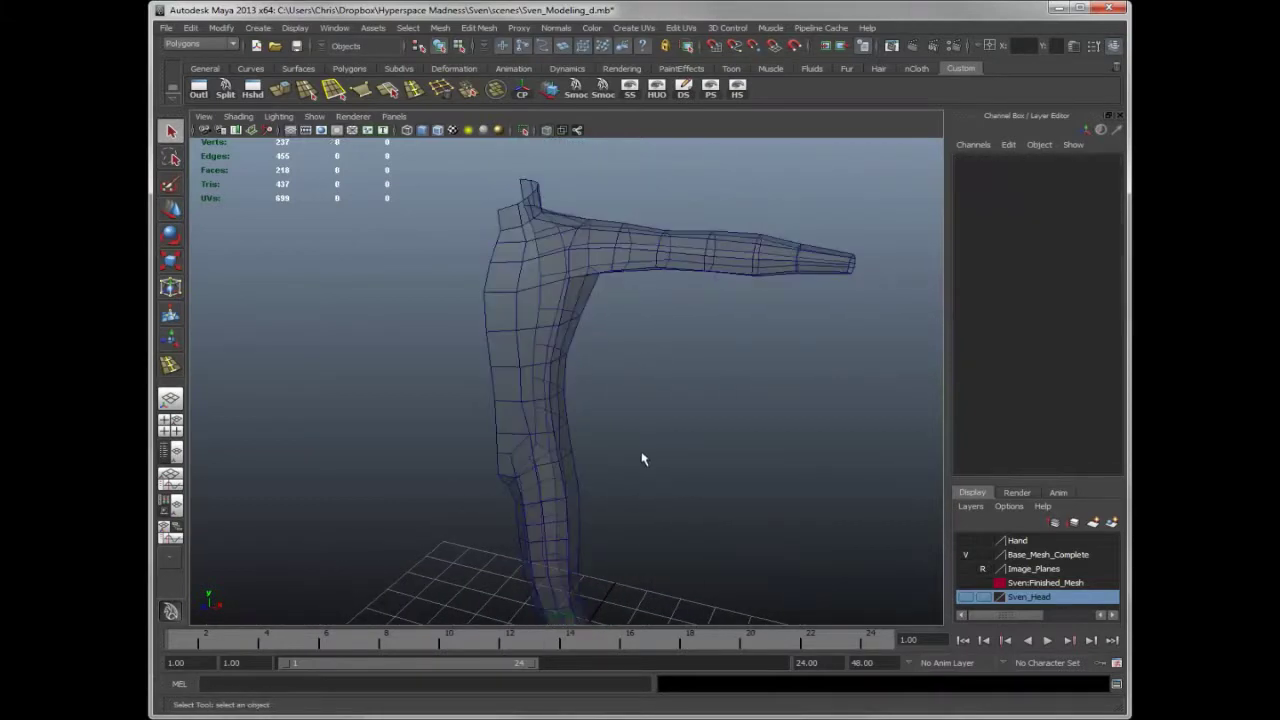
Step: Turn off X-ray shading and the wireframe-on-shaded display to view the body as plain shaded geometry
{"action": "left_click_drag", "start_coordinate": [640, 460], "coordinate": [634, 411], "text": "alt"}
{"action": "left_click", "coordinate": [547, 131]}
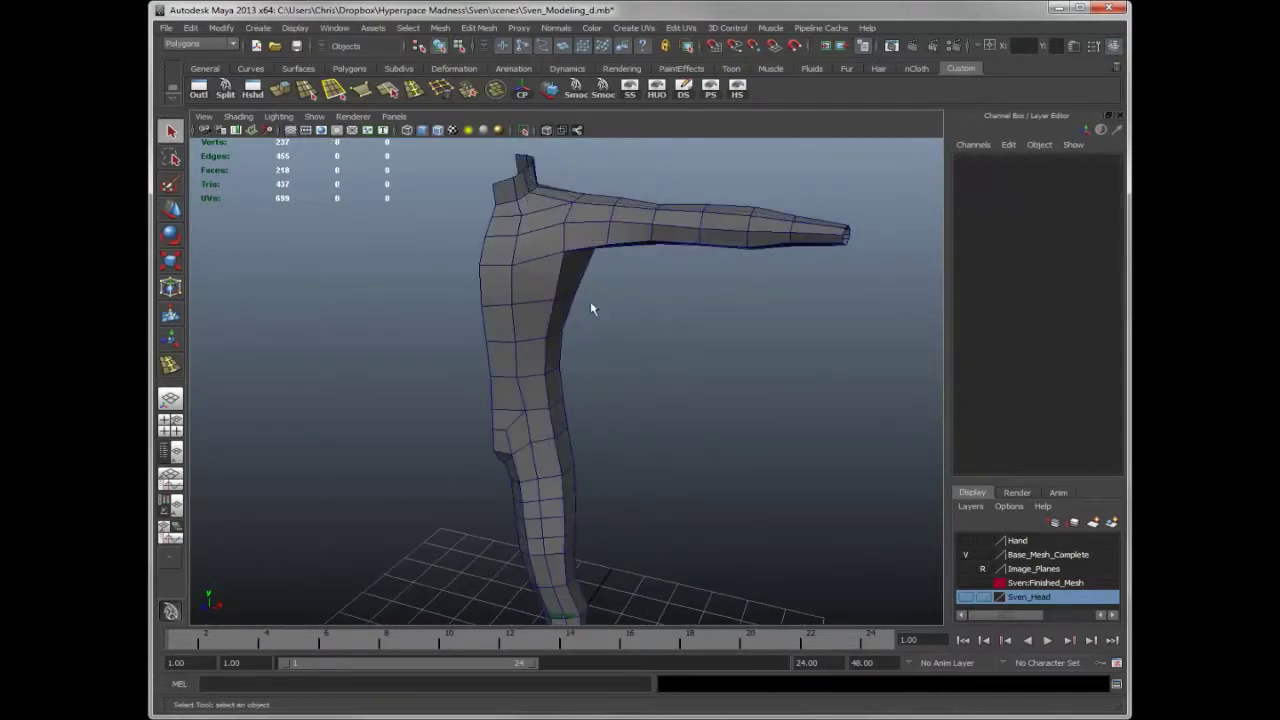
{"action": "left_click_drag", "start_coordinate": [745, 469], "coordinate": [563, 389], "text": "alt"}
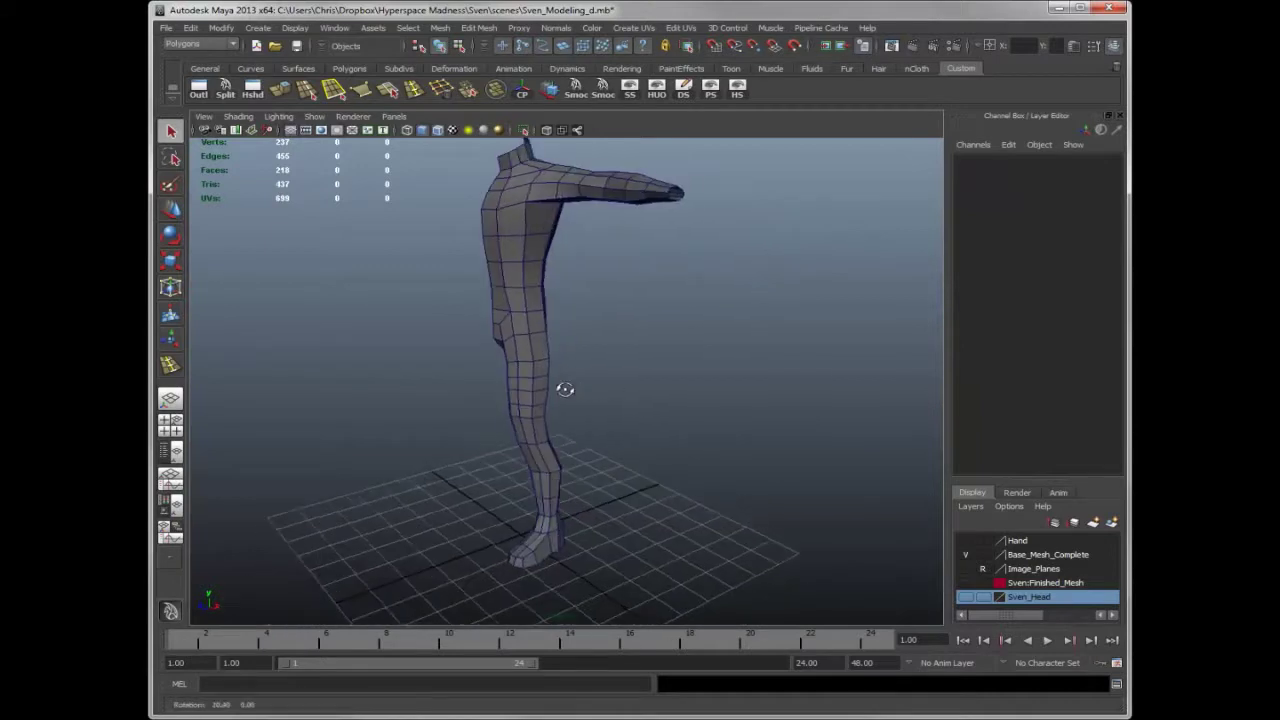
{"action": "left_click", "coordinate": [438, 131]}
{"action": "left_click_drag", "start_coordinate": [529, 357], "coordinate": [562, 384], "text": "alt"}
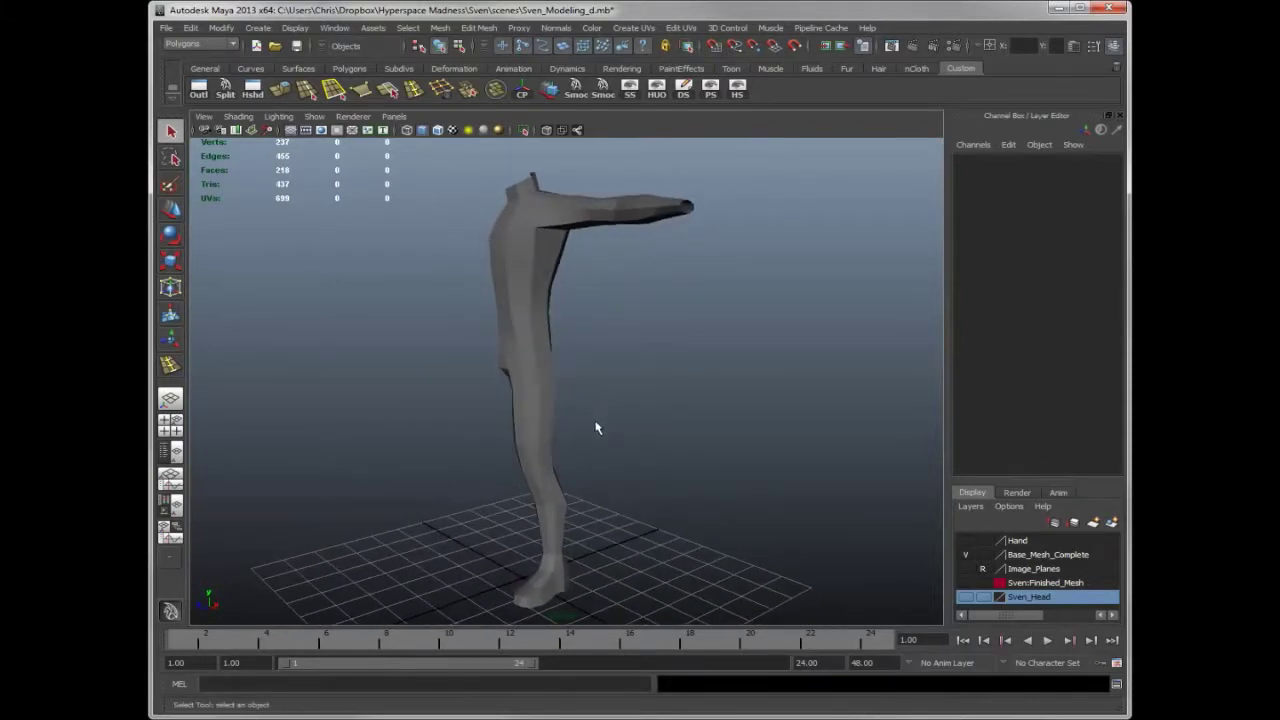
Step: Hide the Base_Mesh_Complete layer and show the Sven:Finished_Mesh layer to examine the finished body's smooth shading
{"action": "left_click", "coordinate": [965, 597]}
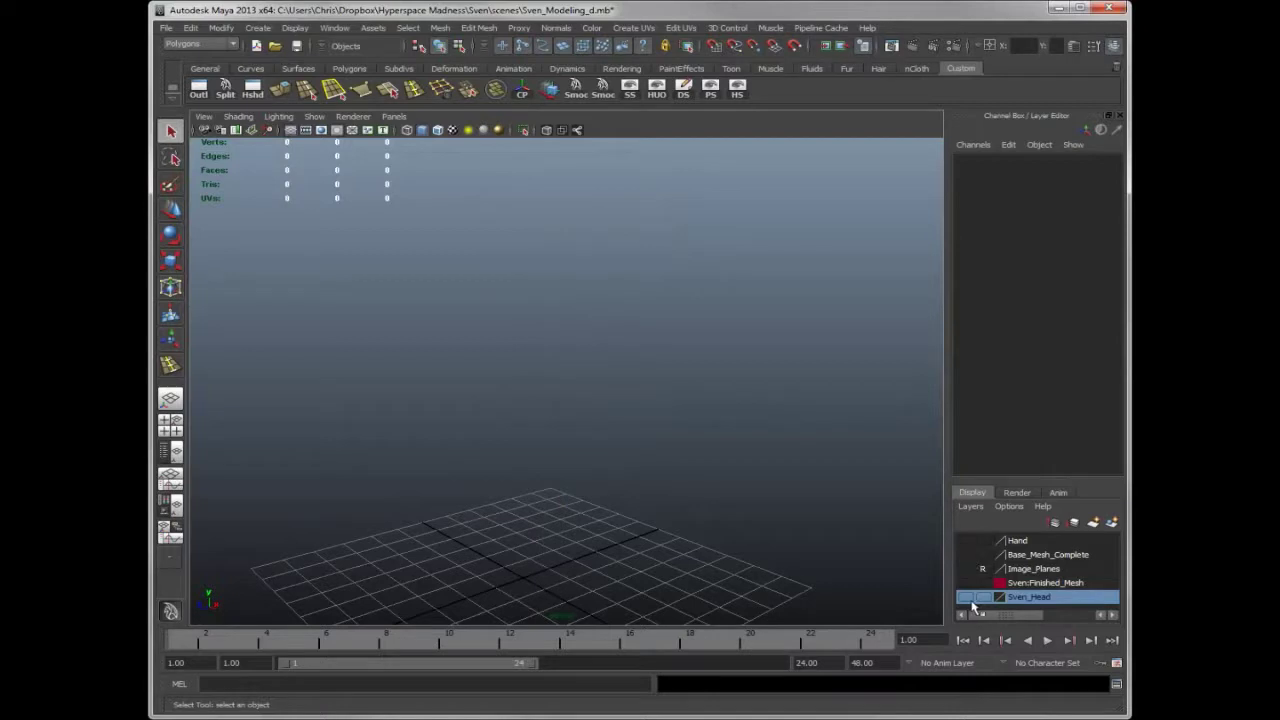
{"action": "left_click", "coordinate": [965, 597]}
{"action": "left_click", "coordinate": [965, 597]}
{"action": "left_click", "coordinate": [965, 582]}
{"action": "scroll", "coordinate": [726, 423], "scroll_direction": "up", "scroll_amount": 5}
{"action": "mouse_move", "coordinate": [620, 374]}
{"action": "left_mouse_down", "text": "alt"}
{"action": "mouse_move", "coordinate": [692, 373]}
{"action": "mouse_move", "coordinate": [545, 376]}
{"action": "mouse_move", "coordinate": [591, 380]}
{"action": "mouse_move", "coordinate": [650, 355]}
{"action": "mouse_move", "coordinate": [624, 352]}
{"action": "left_mouse_up", "text": "alt"}
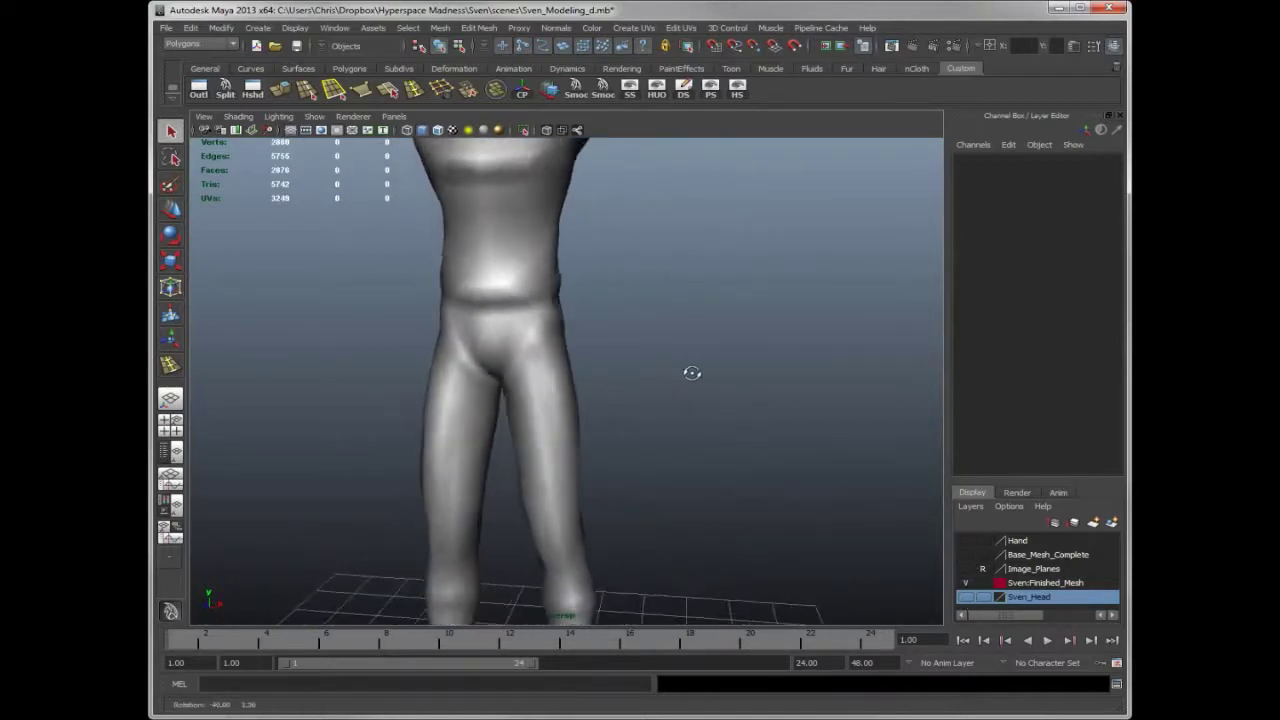
{"action": "scroll", "coordinate": [516, 373], "scroll_direction": "down", "scroll_amount": 5}
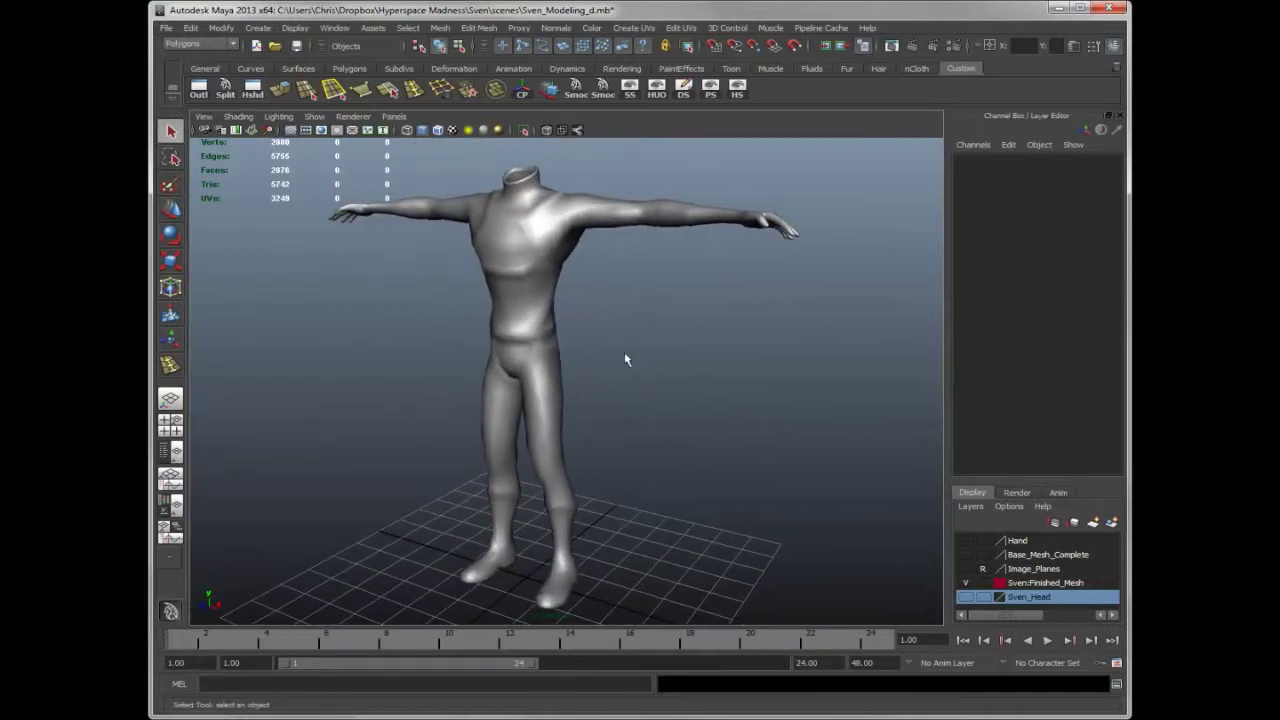
Step: Hide the Sven:Finished_Mesh layer and show the Base_Mesh_Complete layer again
{"action": "left_click", "coordinate": [966, 583]}
{"action": "left_click", "coordinate": [966, 555]}
{"action": "left_click_drag", "start_coordinate": [654, 403], "coordinate": [501, 205], "text": "alt"}
{"action": "left_click", "coordinate": [525, 240]}
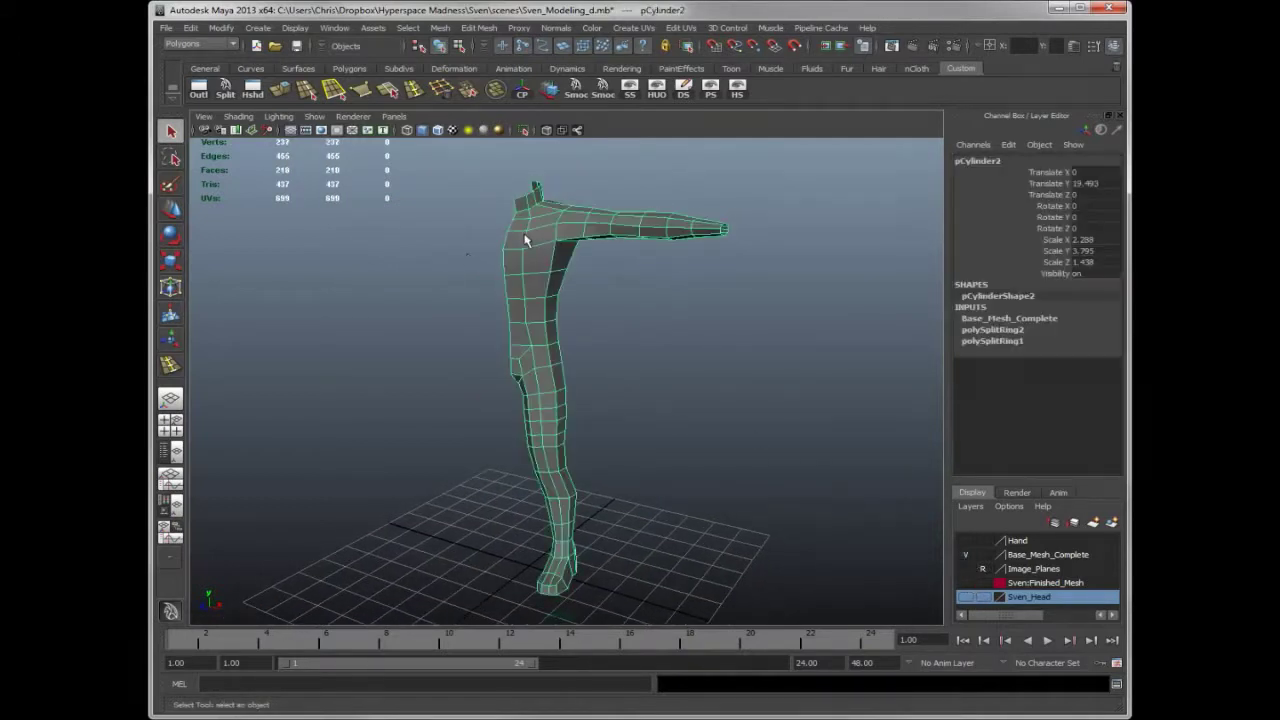
{"action": "left_click", "coordinate": [554, 28]}
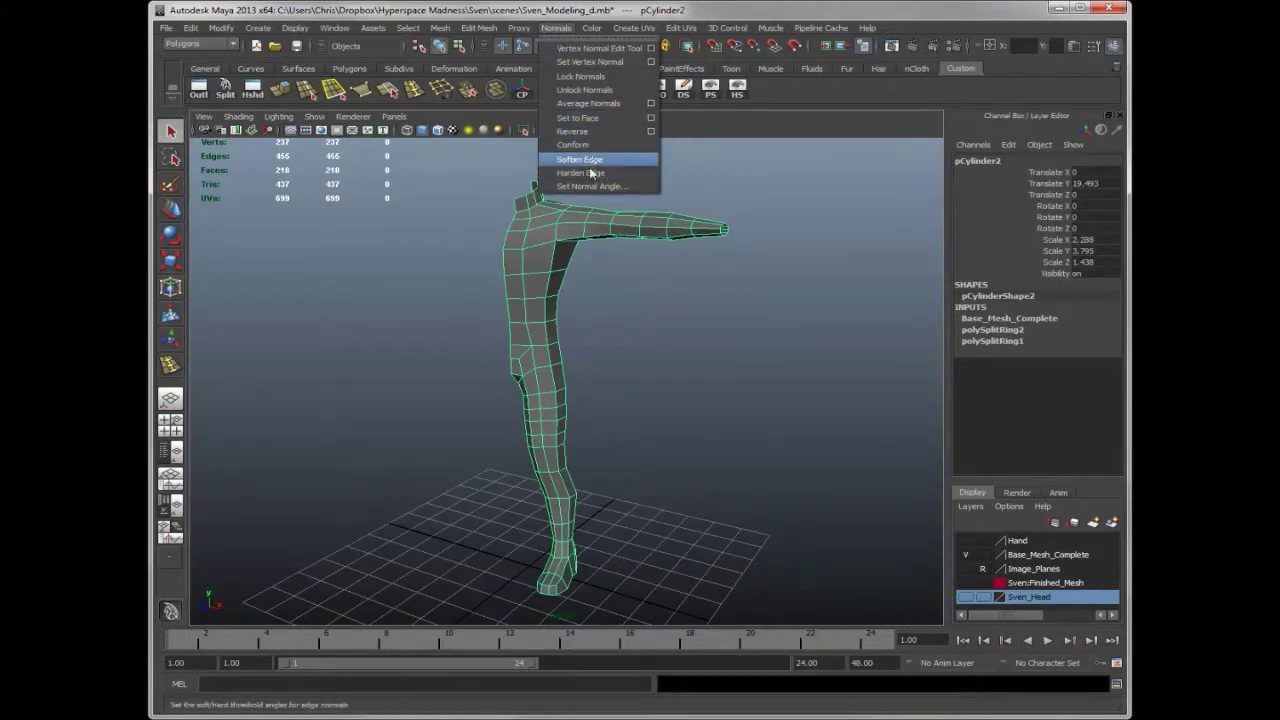
{"action": "left_click", "coordinate": [687, 335]}
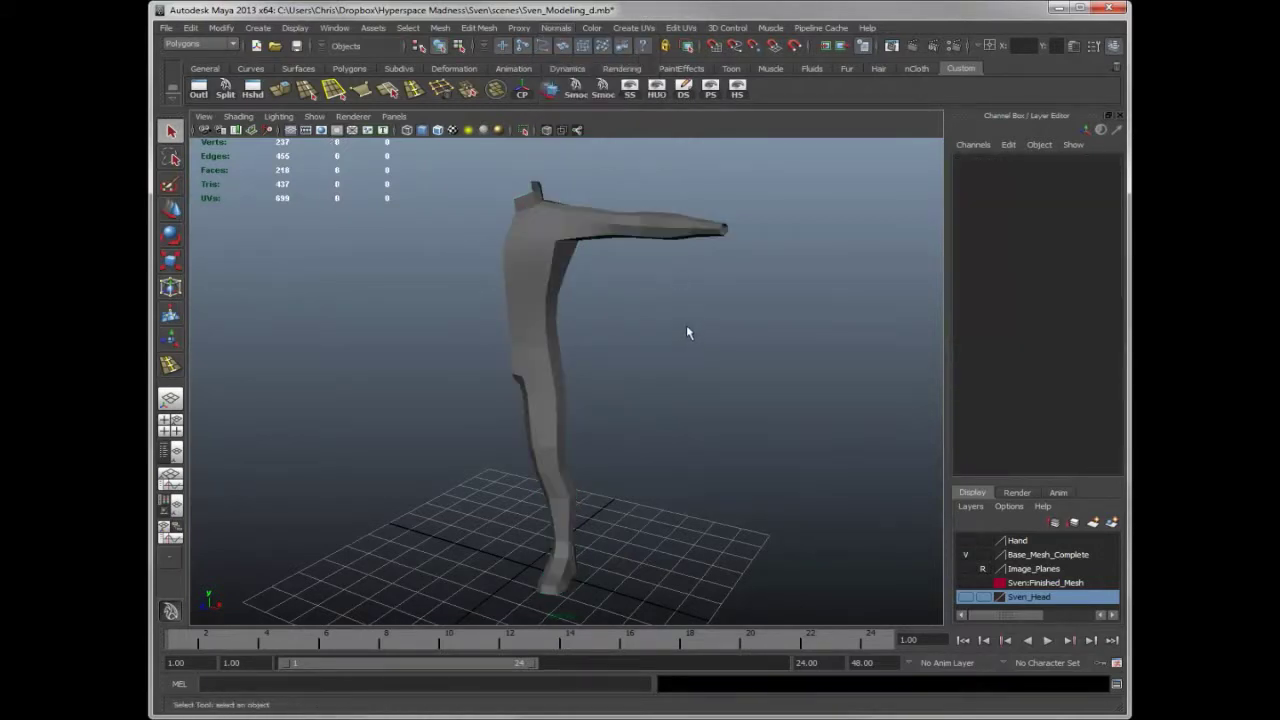
Step: Apply Soften Edge to the whole half-body base mesh, deselect it, and inspect its shading from several angles
{"action": "left_click", "coordinate": [565, 272]}
{"action": "left_click_drag", "start_coordinate": [597, 300], "coordinate": [537, 308], "text": "alt"}
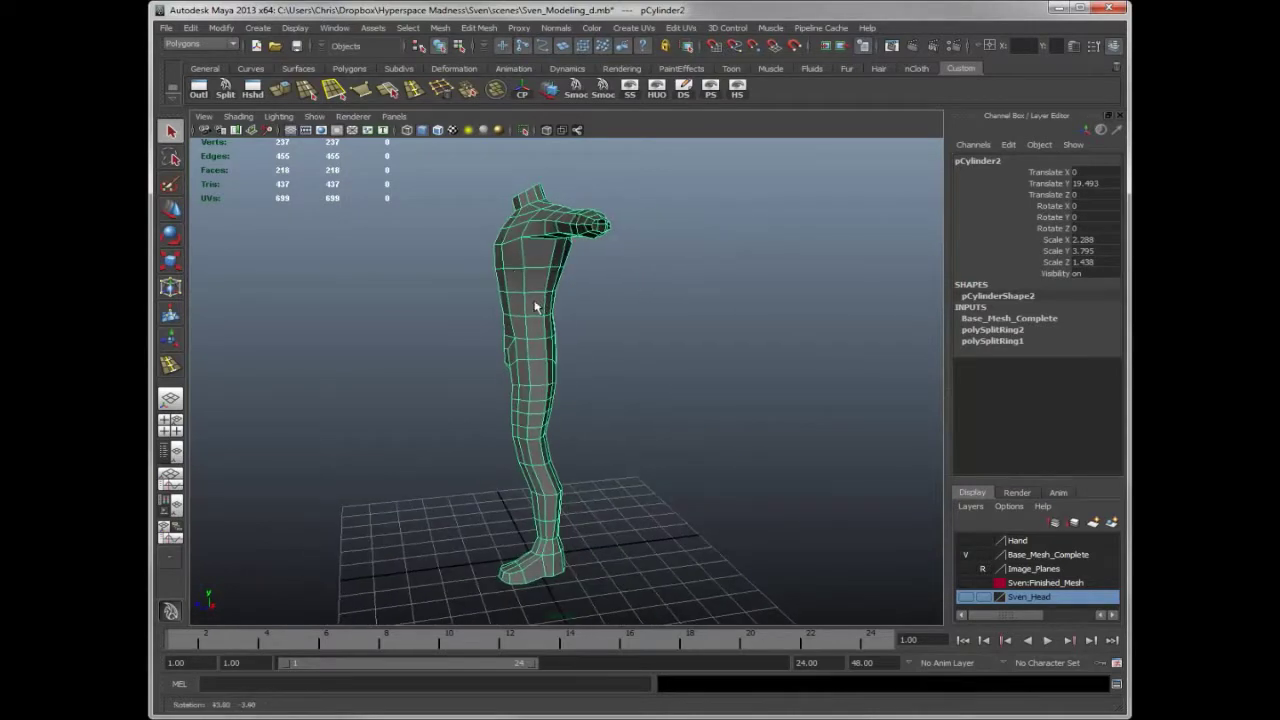
{"action": "left_click_drag", "start_coordinate": [511, 315], "coordinate": [603, 326], "text": "alt"}
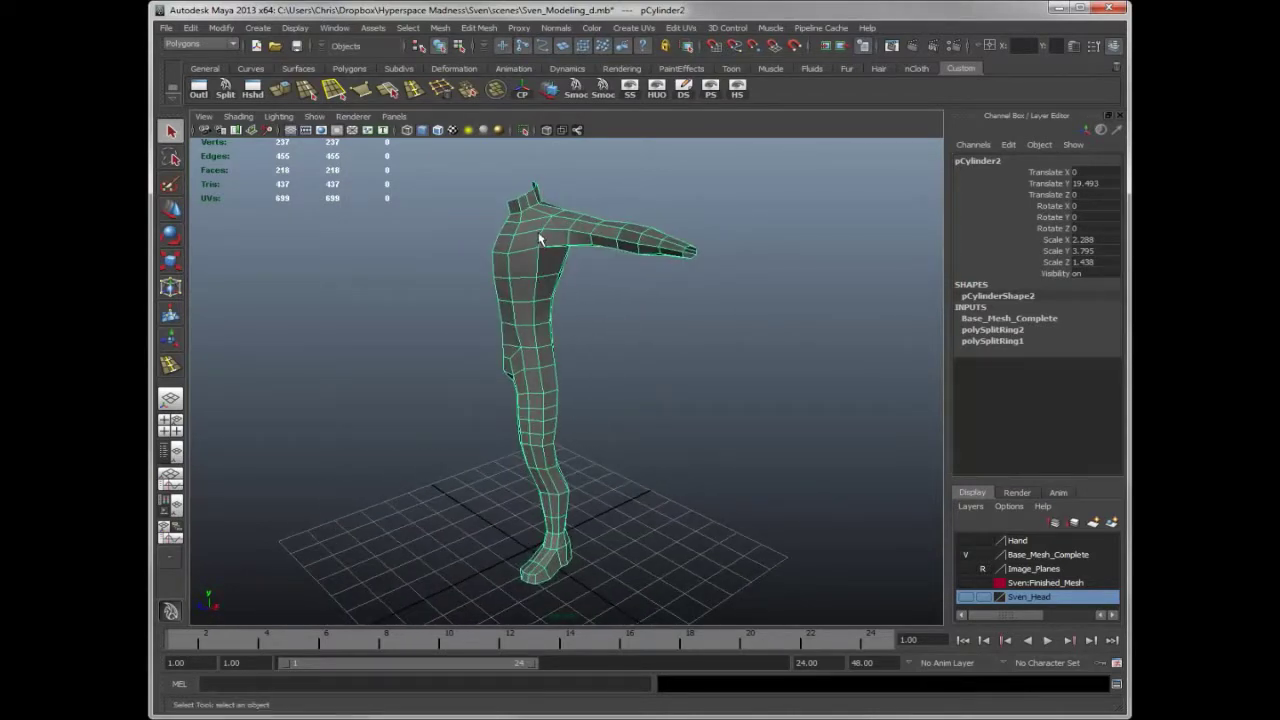
{"action": "left_click", "coordinate": [556, 27]}
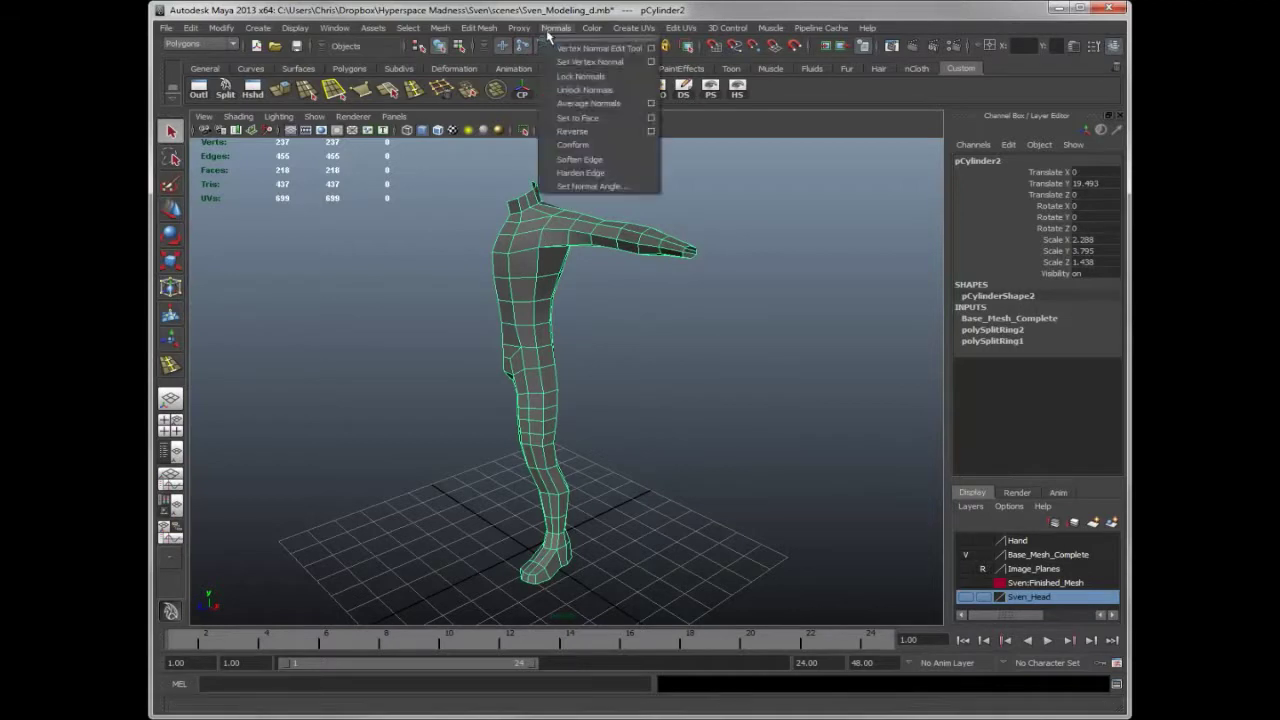
{"action": "left_click", "coordinate": [584, 160]}
{"action": "key", "text": "r"}
{"action": "left_click", "coordinate": [720, 373]}
{"action": "left_click_drag", "start_coordinate": [720, 373], "coordinate": [683, 374], "text": "alt"}
{"action": "right_click_drag", "start_coordinate": [683, 374], "coordinate": [781, 385], "text": "alt"}
{"action": "left_click_drag", "start_coordinate": [781, 385], "coordinate": [594, 366], "text": "alt"}
{"action": "right_click_drag", "start_coordinate": [594, 366], "coordinate": [610, 311], "text": "alt"}
{"action": "left_click_drag", "start_coordinate": [610, 311], "coordinate": [684, 326], "text": "alt"}
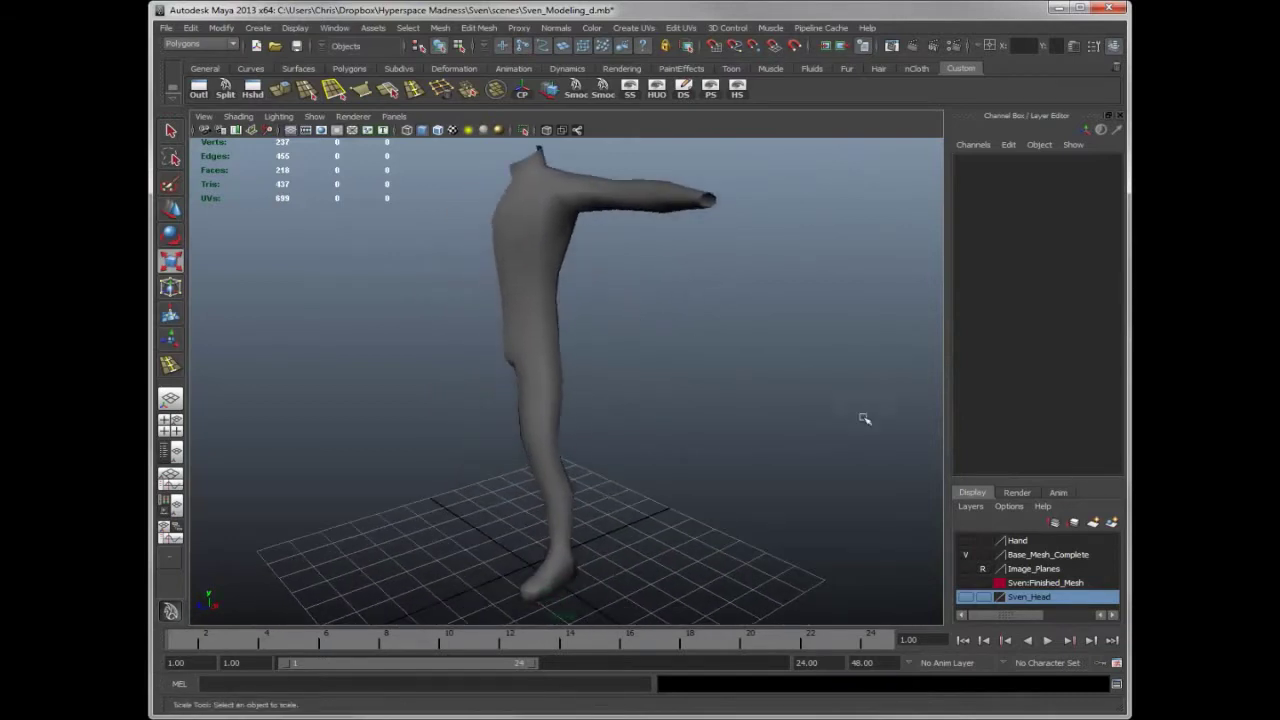
Step: Display the Sven:Finished_Mesh layer in place of Base_Mesh_Complete, briefly toggling the base mesh layer on and off to compare the two bodies
{"action": "left_click", "coordinate": [966, 554]}
{"action": "left_click", "coordinate": [966, 583]}
{"action": "left_click_drag", "start_coordinate": [658, 417], "coordinate": [796, 489], "text": "alt"}
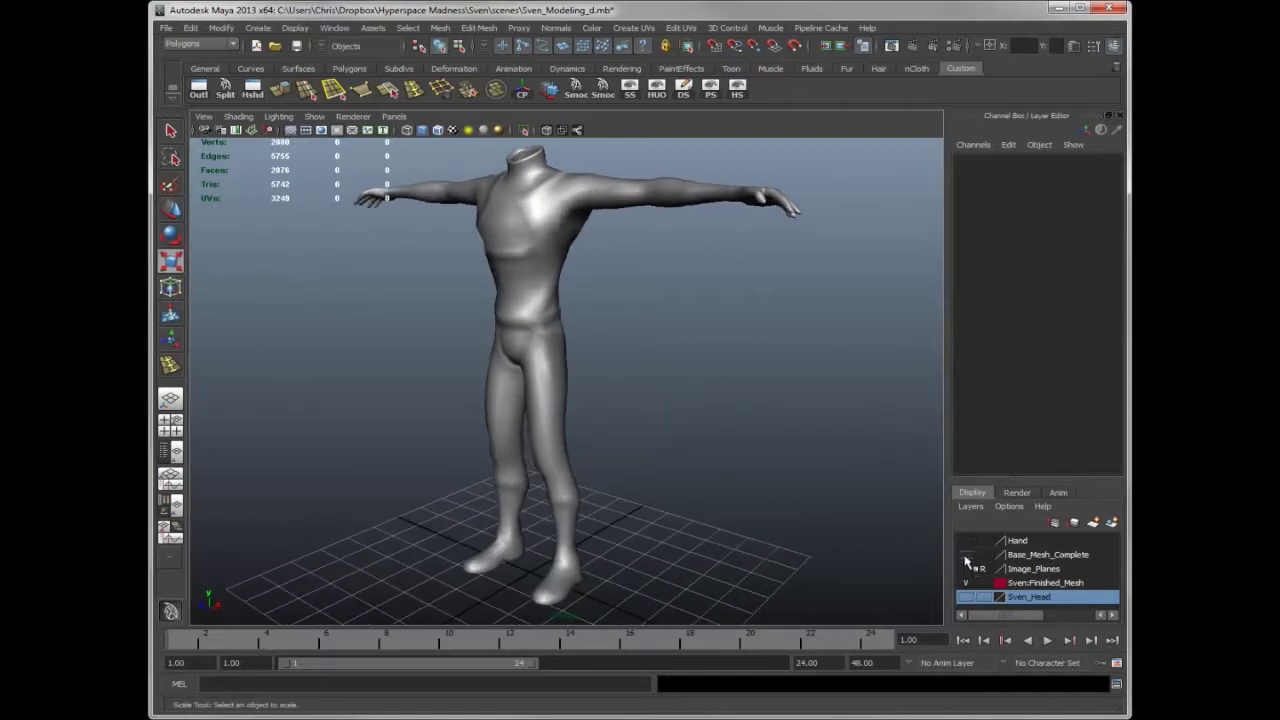
{"action": "left_click", "coordinate": [966, 554]}
{"action": "left_click_drag", "start_coordinate": [709, 360], "coordinate": [810, 418], "text": "alt"}
{"action": "left_click", "coordinate": [966, 554]}
{"action": "left_click_drag", "start_coordinate": [636, 424], "coordinate": [649, 373], "text": "alt"}
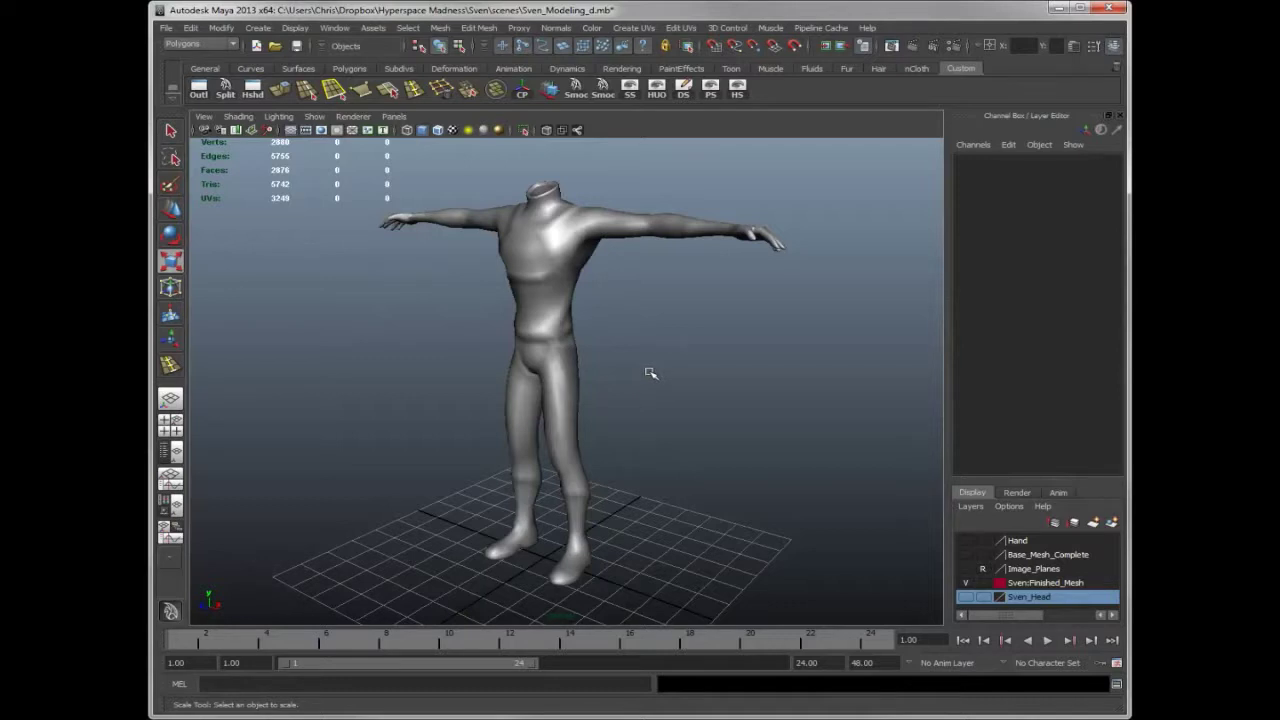
Step: Turn on wireframe-on-shaded display and examine the finished mesh's edge flow across the torso, arms, legs and back
{"action": "right_click_drag", "start_coordinate": [650, 373], "coordinate": [703, 314], "text": "alt"}
{"action": "left_click", "coordinate": [437, 130]}
{"action": "right_click_drag", "start_coordinate": [491, 309], "coordinate": [589, 208], "text": "alt"}
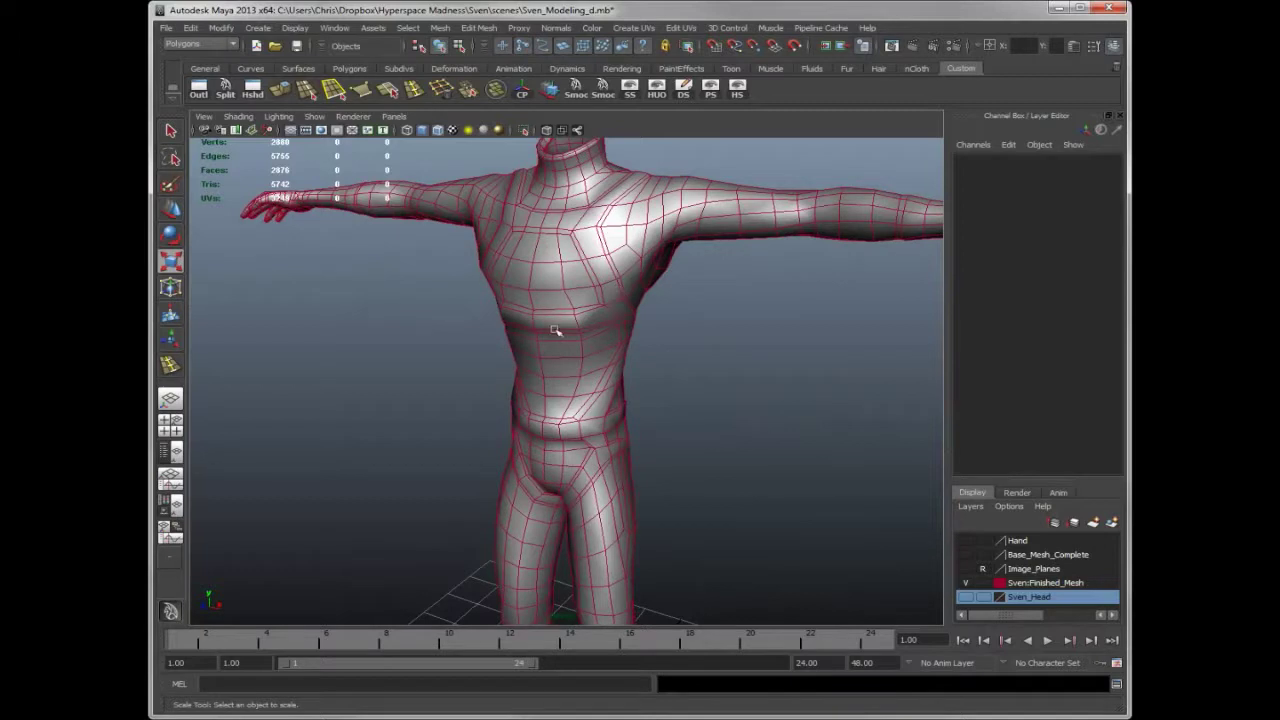
{"action": "left_click_drag", "start_coordinate": [496, 289], "coordinate": [594, 309], "text": "alt"}
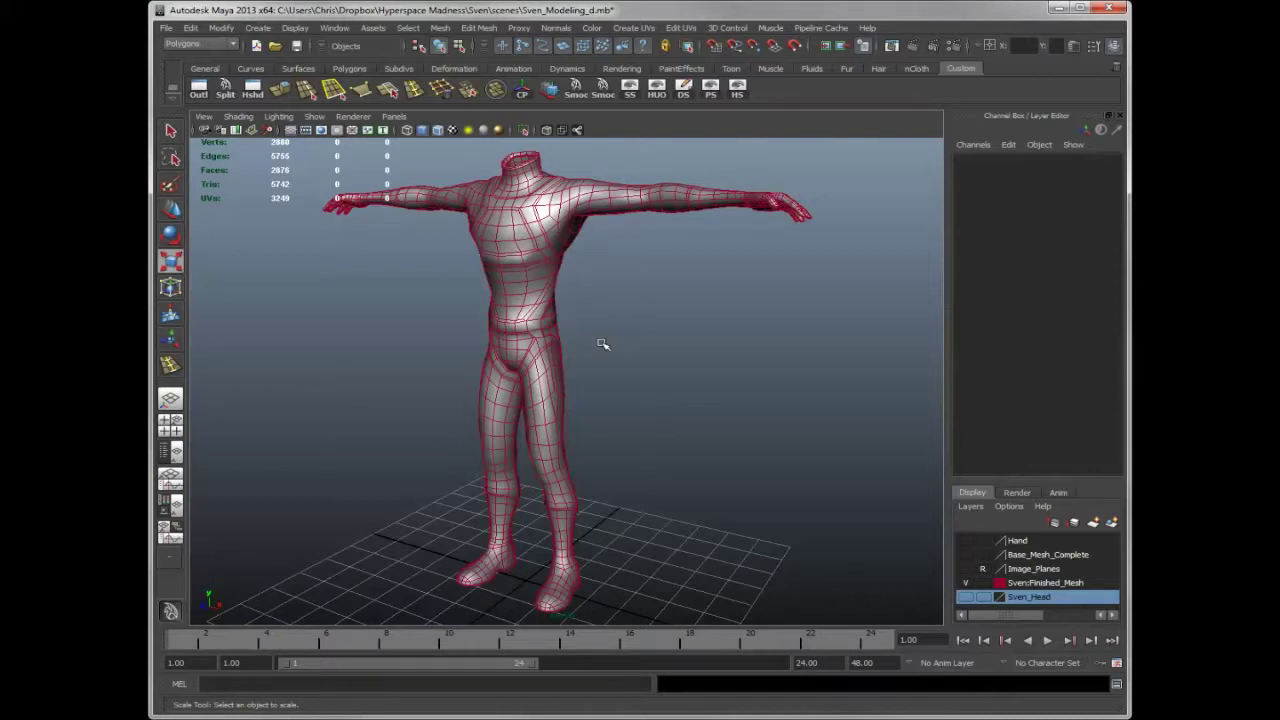
{"action": "left_click_drag", "start_coordinate": [603, 346], "coordinate": [614, 335], "text": "alt"}
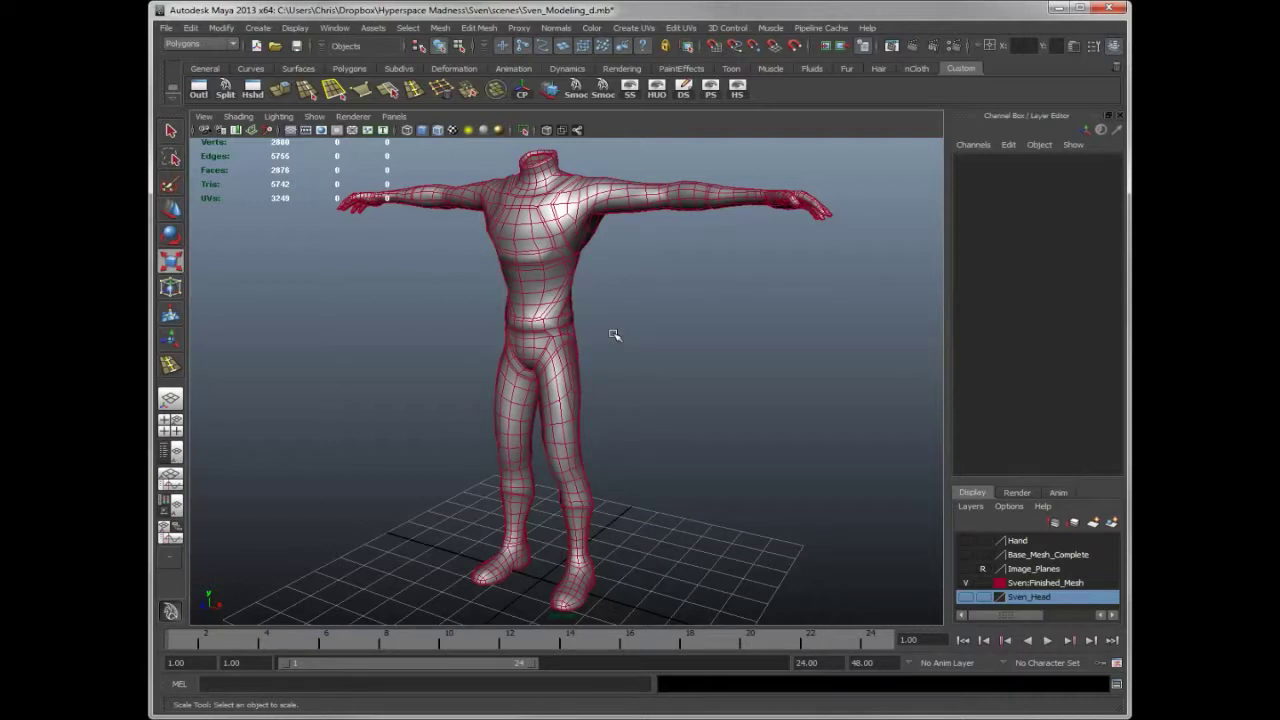
{"action": "mouse_move", "coordinate": [614, 335]}
{"action": "left_mouse_down", "text": "alt"}
{"action": "mouse_move", "coordinate": [646, 337]}
{"action": "mouse_move", "coordinate": [630, 328]}
{"action": "left_mouse_up", "text": "alt"}
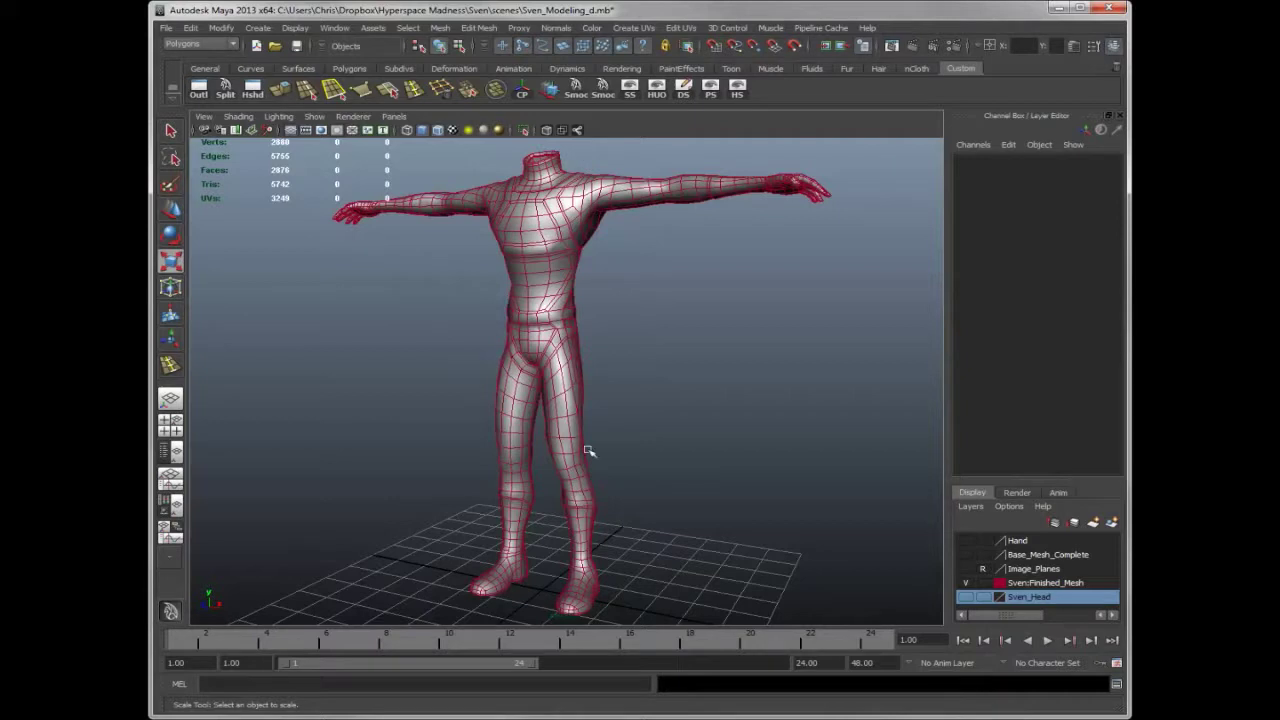
{"action": "left_click_drag", "start_coordinate": [641, 376], "coordinate": [680, 363], "text": "alt"}
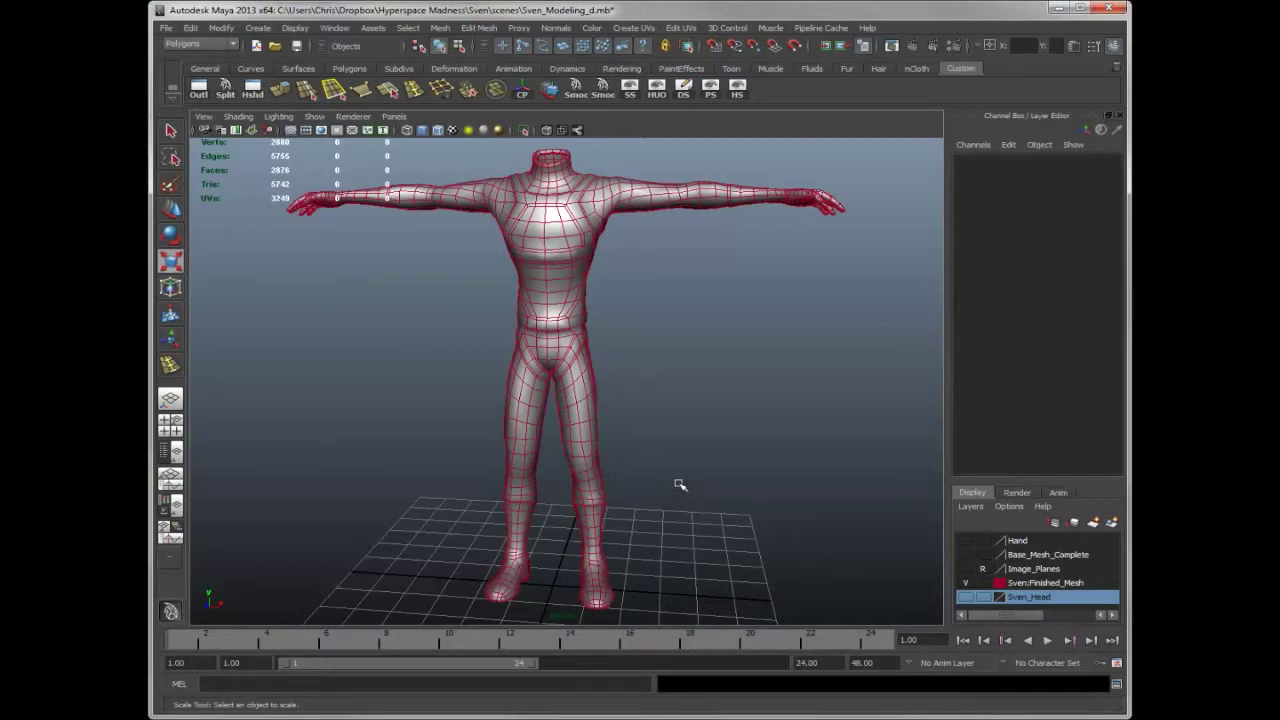
{"action": "left_click_drag", "start_coordinate": [677, 423], "coordinate": [440, 429], "text": "alt"}
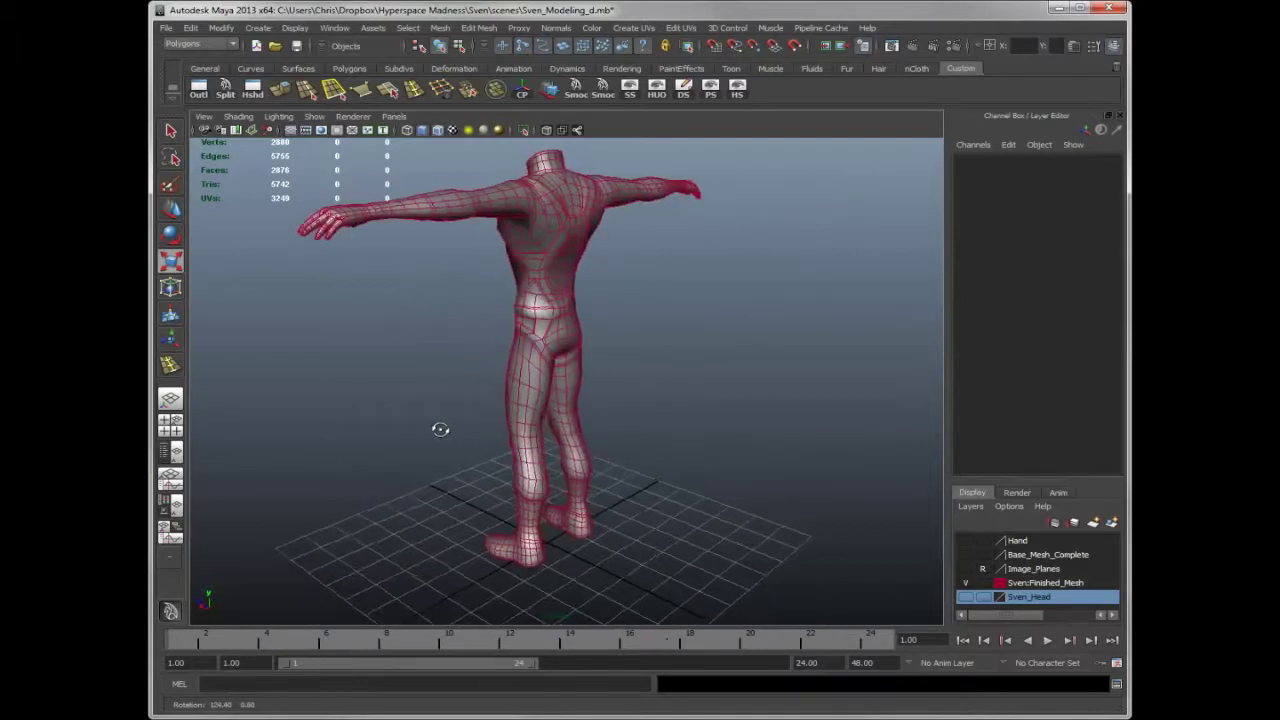